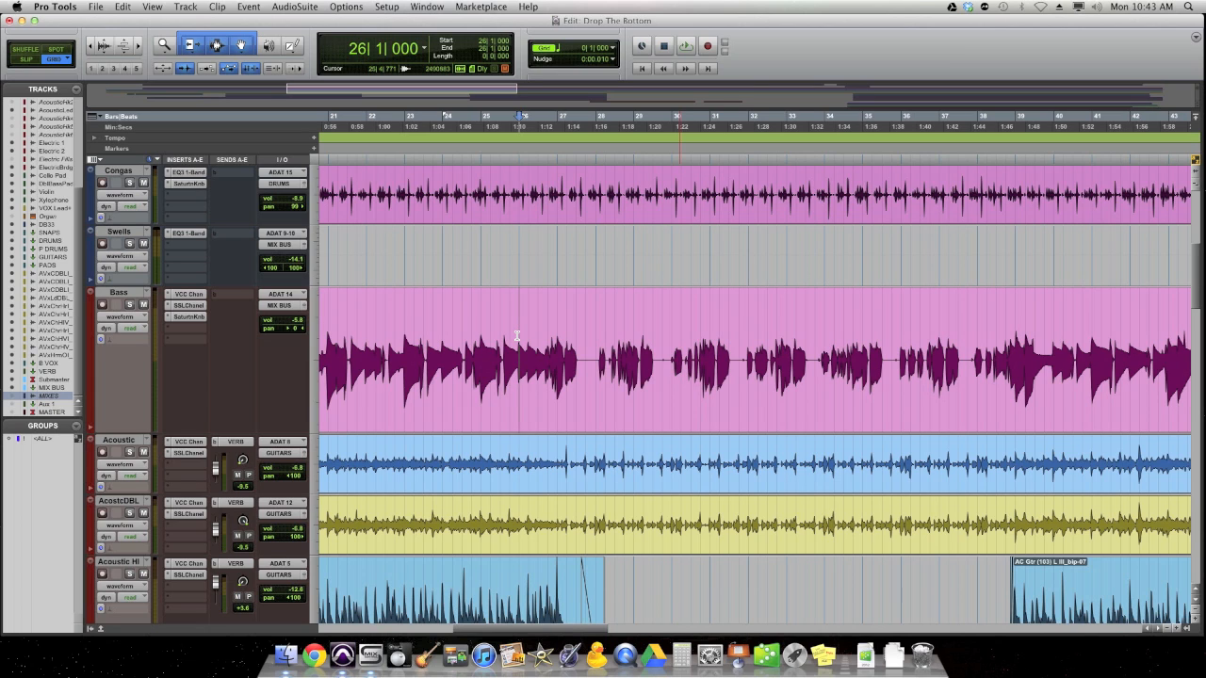
Play the song from bar 26 and again from 28|4|000 to hear the section before the drop-out point.
key("space")
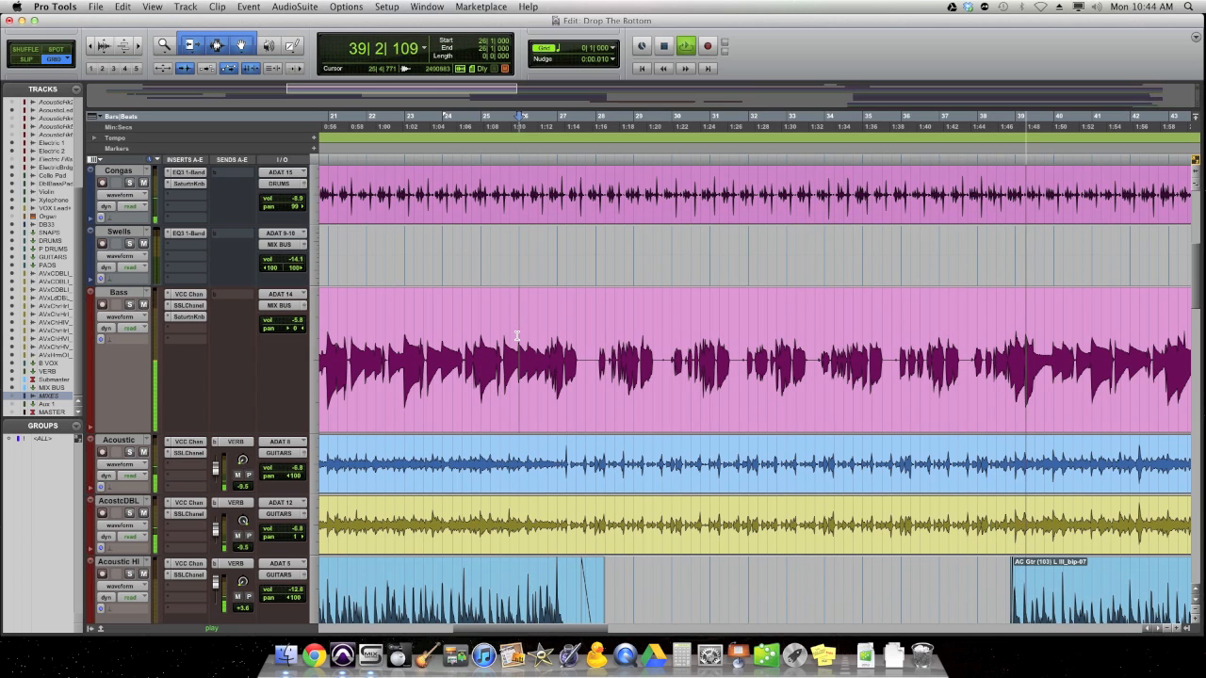
key("space")
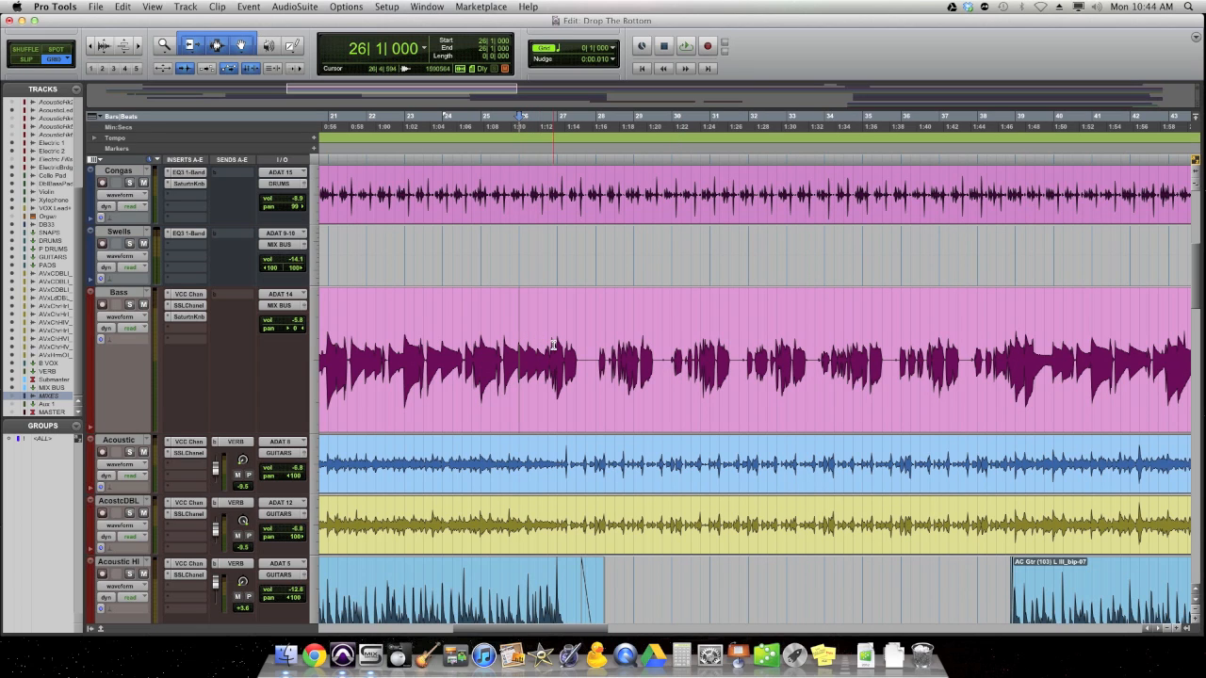
left_click(630, 327)
left_click(625, 326)
key("space")
key("super+bracketright")
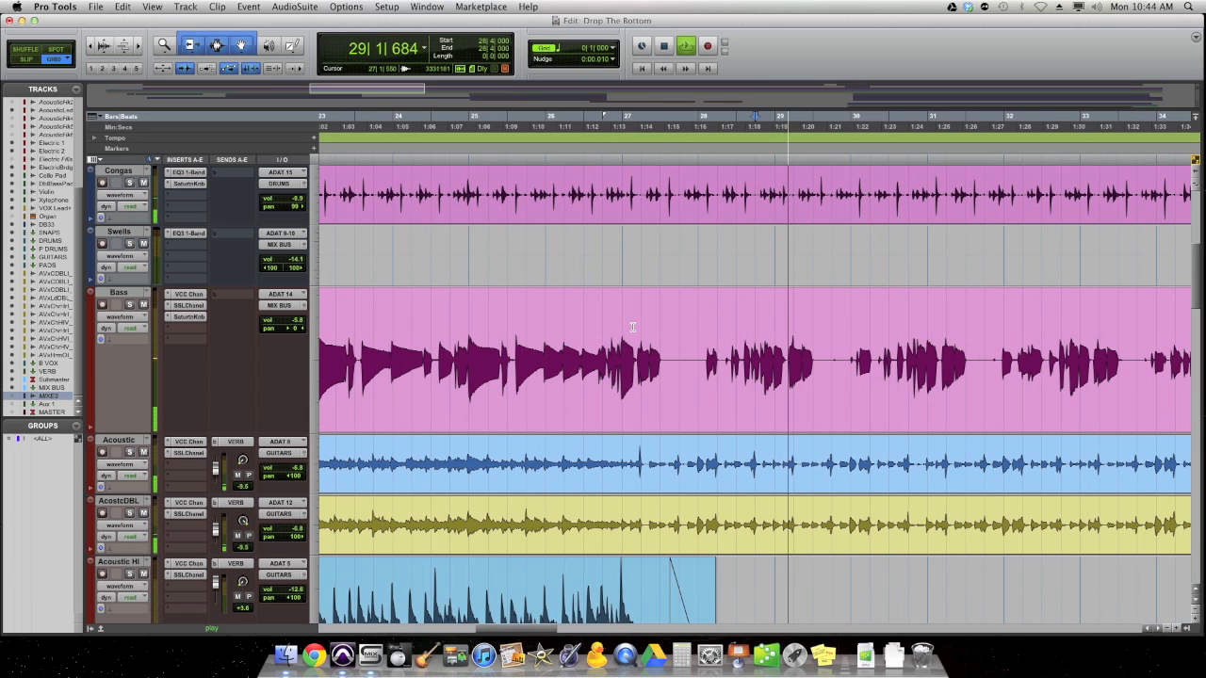
scroll(770, 348, "right", 5)
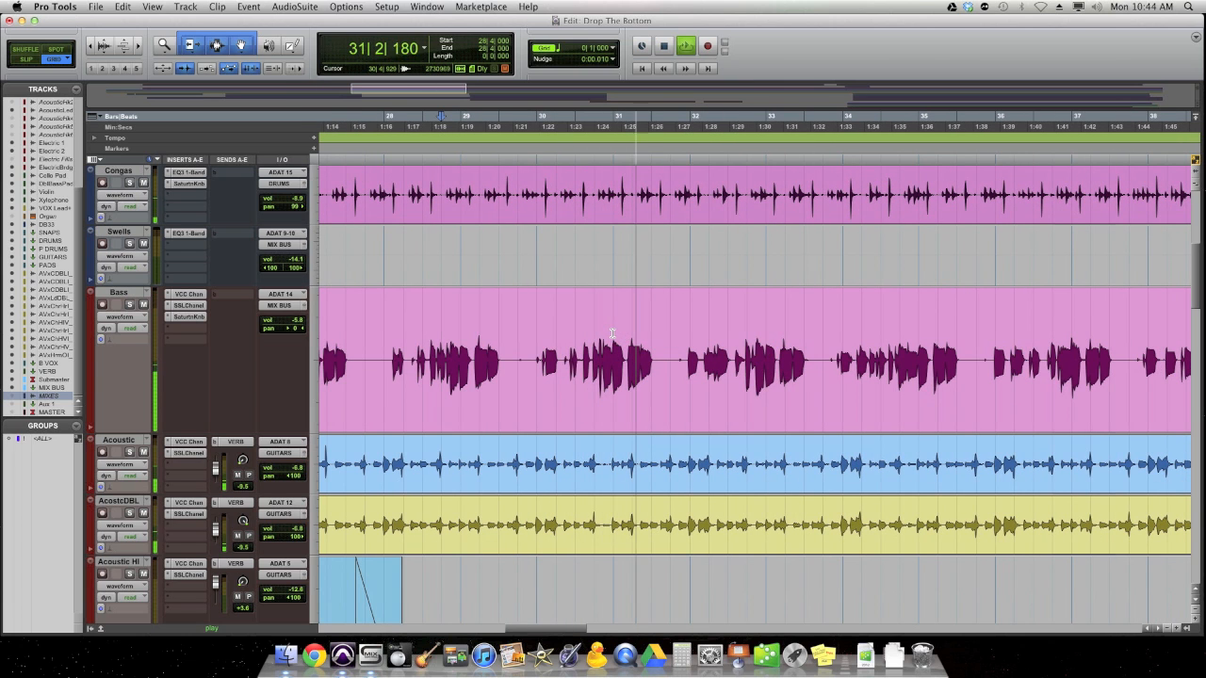
Split the Bass clip just before bar 31, at 30|4|948.
key("space")
left_click(601, 332)
key("space")
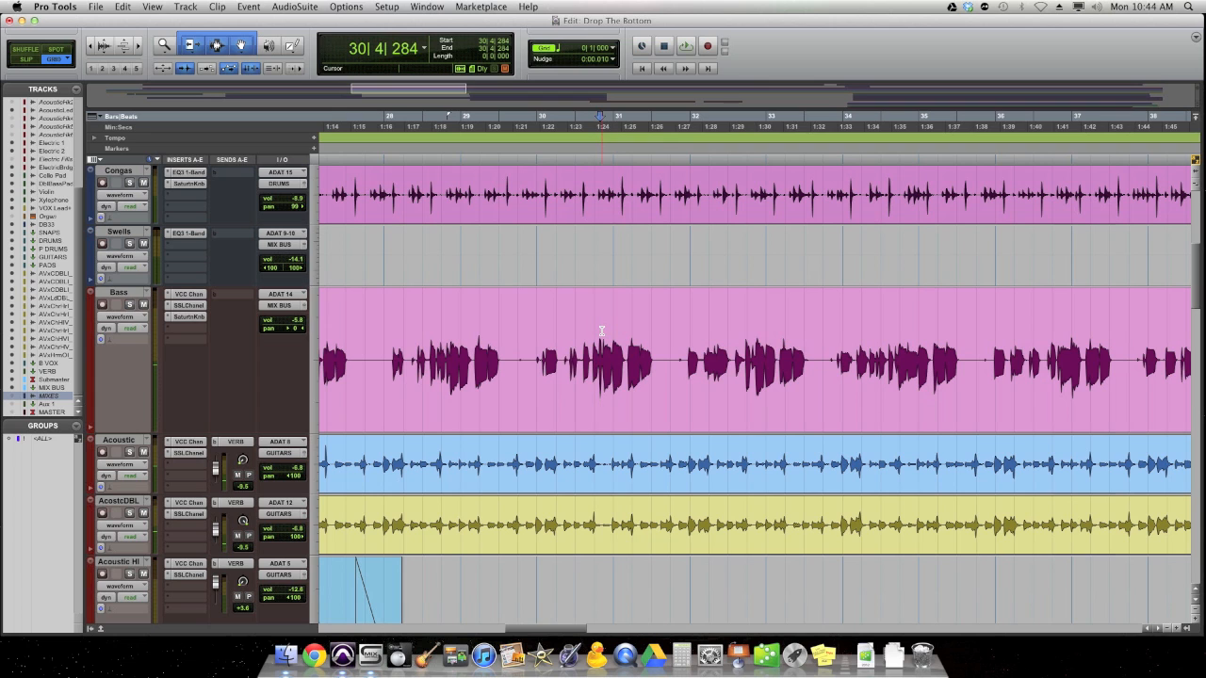
key("super+e")
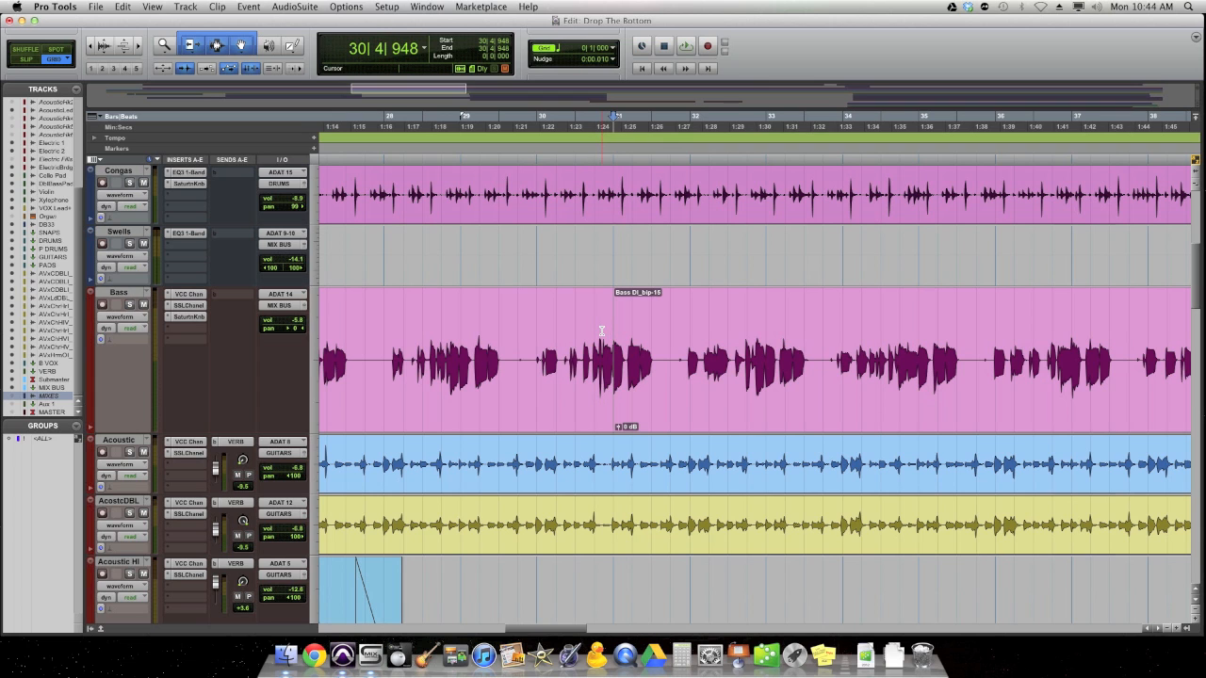
Play from bar 34 to locate where the bass should come back in.
scroll(675, 366, "right", 3)
scroll(674, 366, "right", 3)
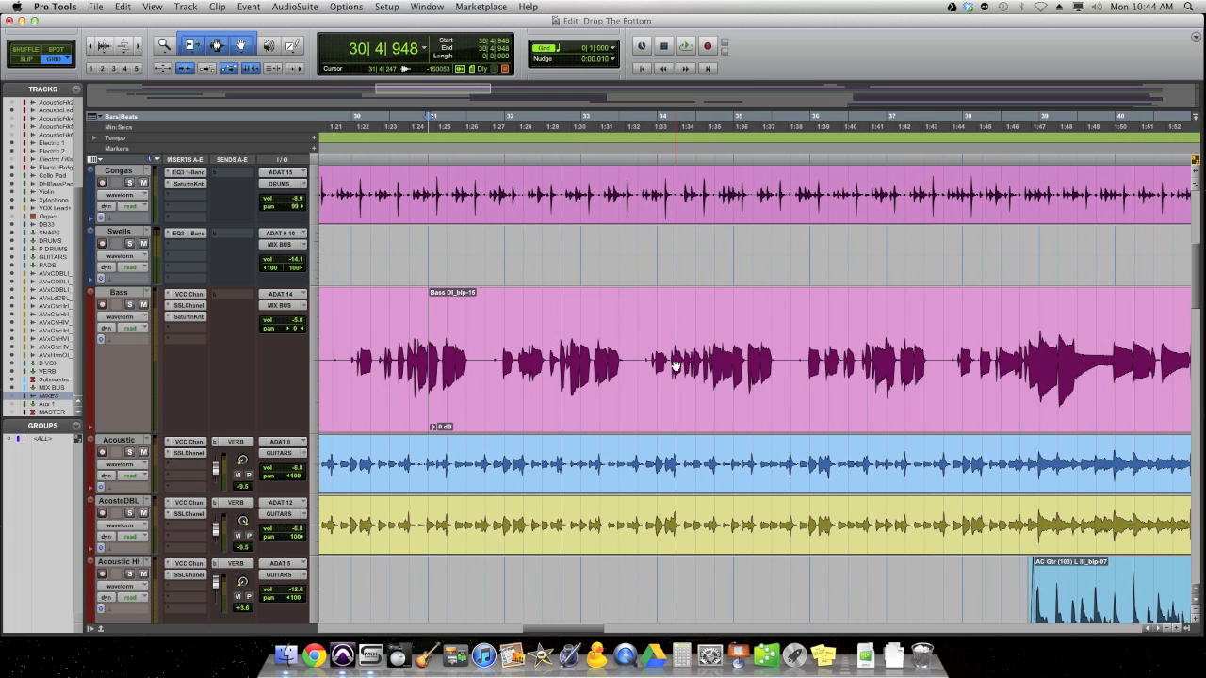
left_click(660, 333)
key("space")
scroll(690, 348, "right", 2)
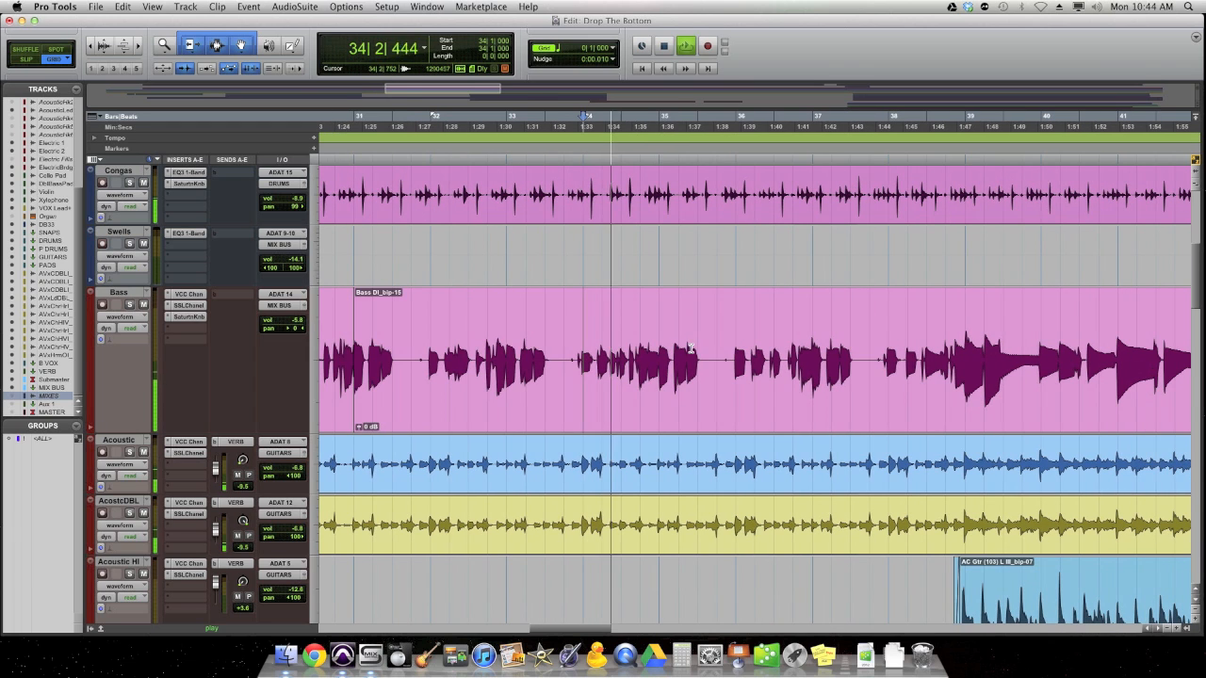
key("space")
left_click(612, 341)
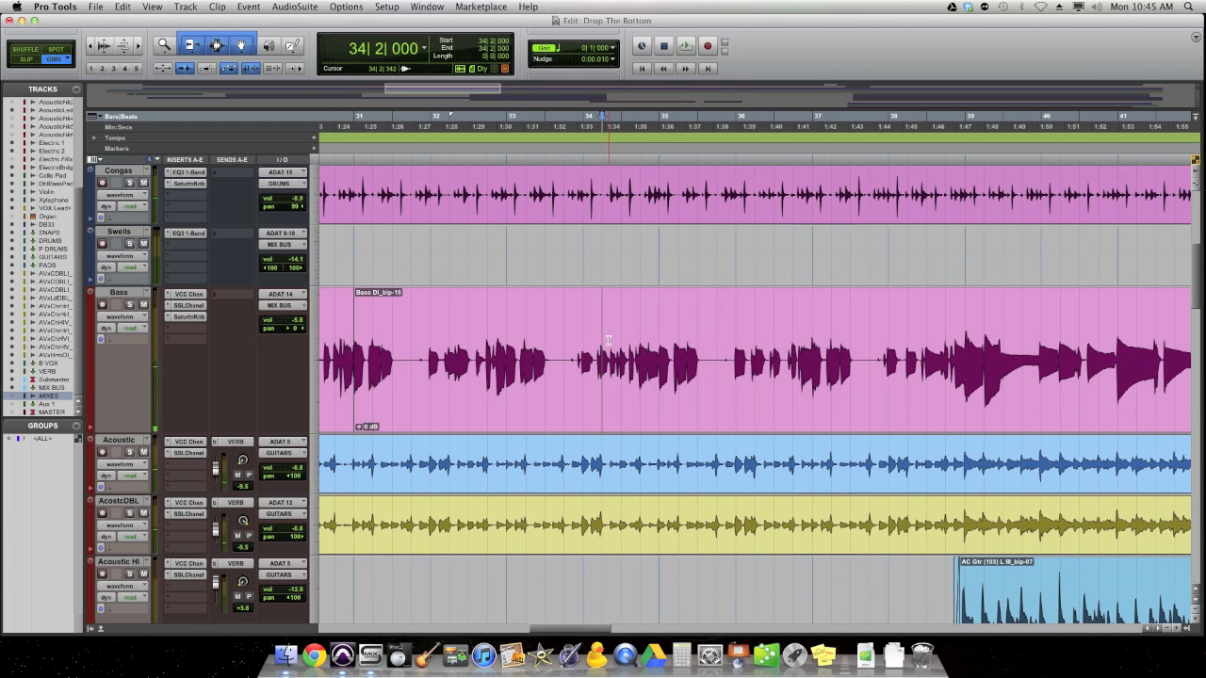
Audition the Bass track soloed around 34|2|000 and split its clip at 34|2|755.
left_click(131, 305)
key("space")
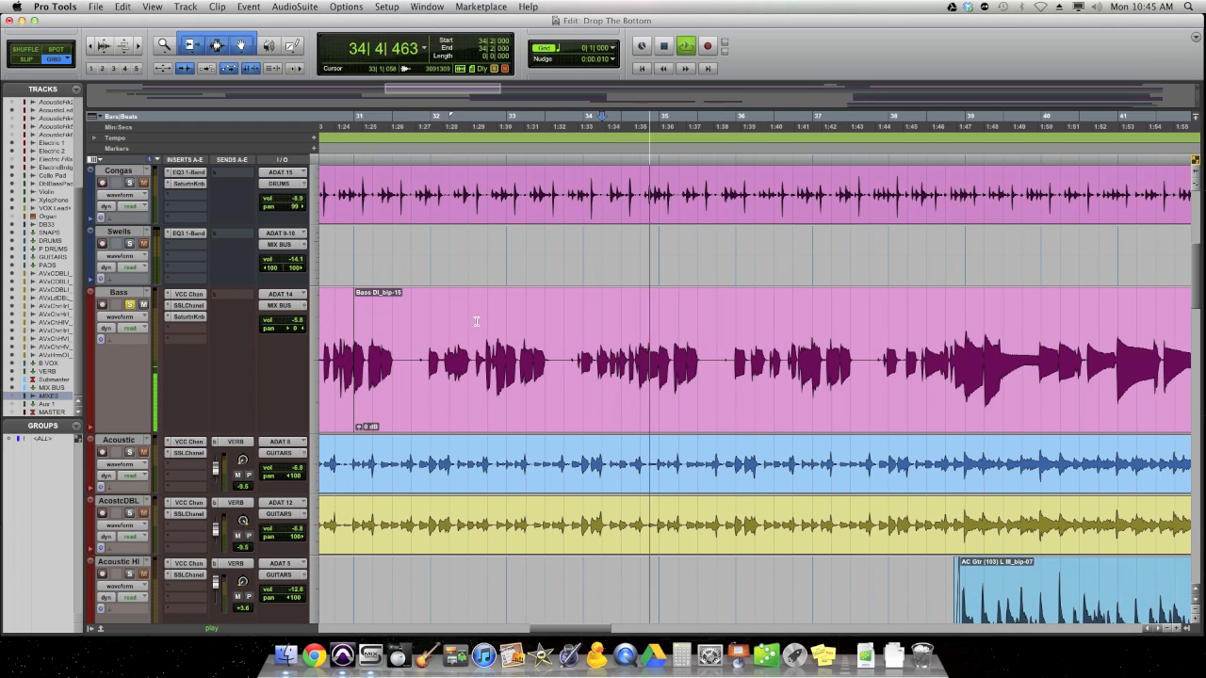
key("space")
key("space")
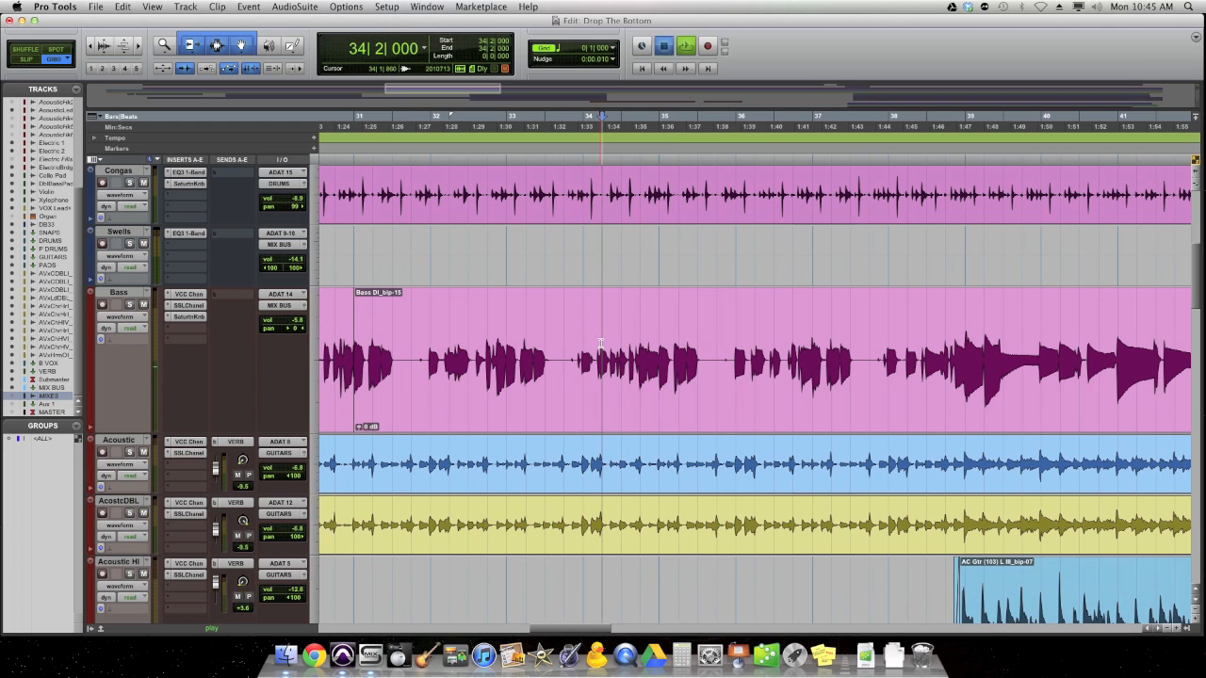
key("space")
left_click(611, 344)
left_click(617, 345)
key("space")
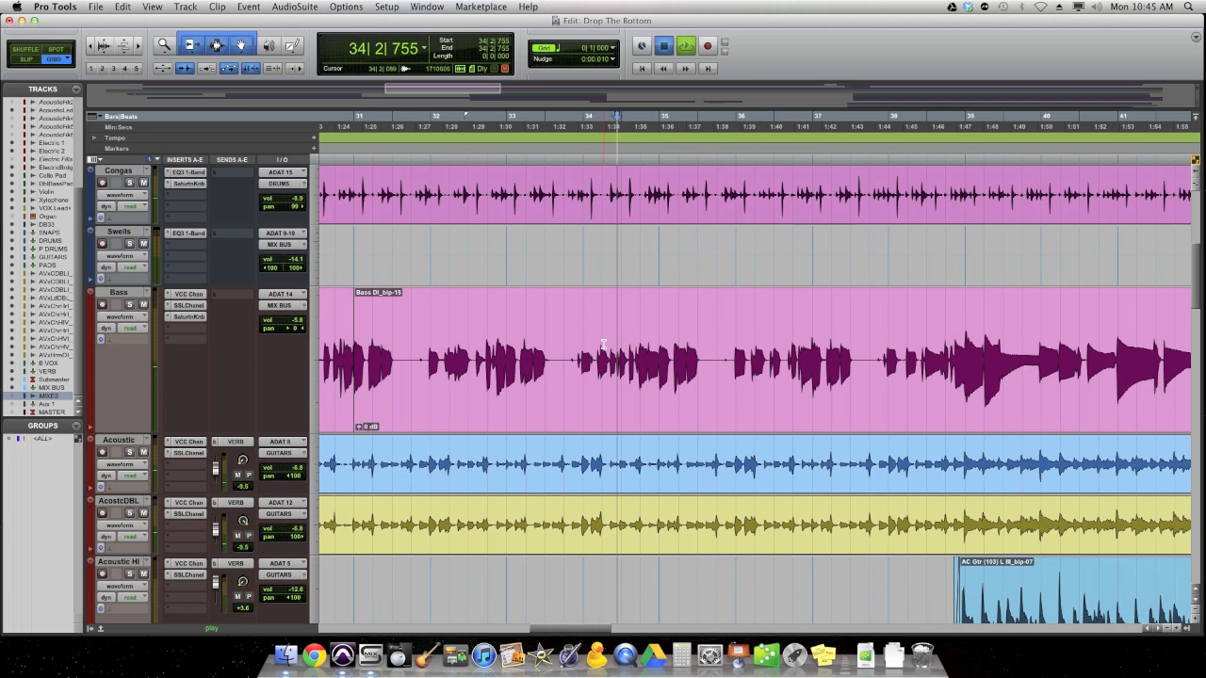
key("space")
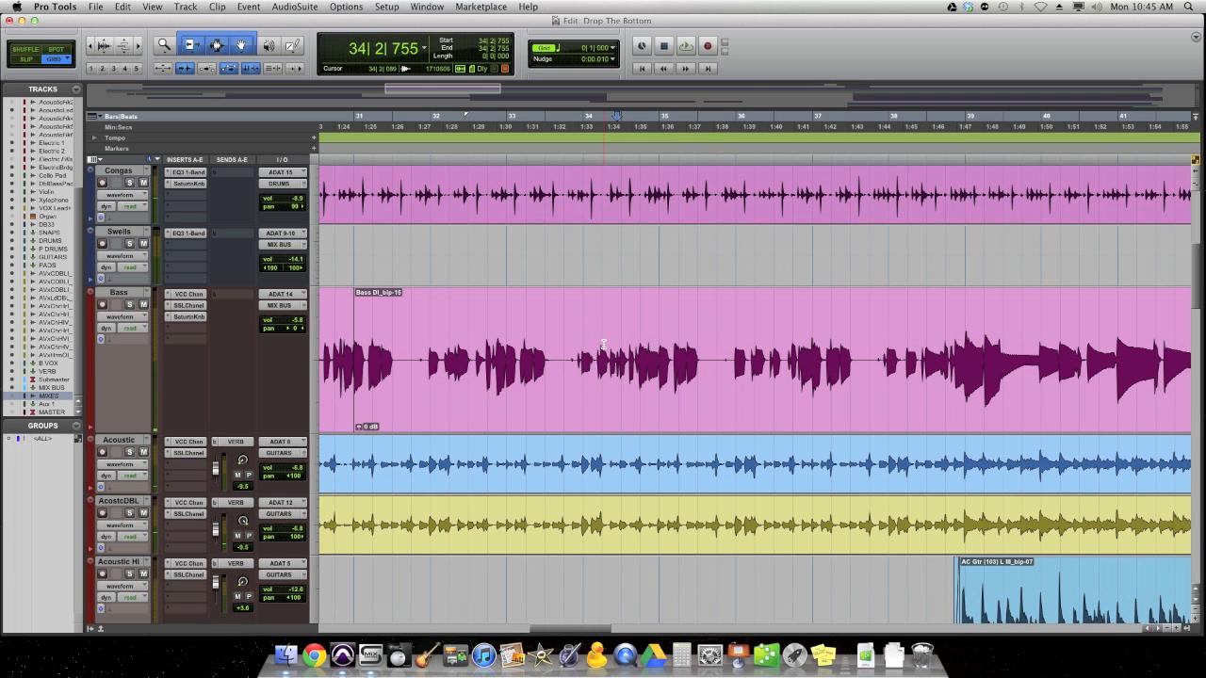
key("b")
Mute the Bass clip between the two cuts, from 30|4|948 to 34|2|755.
scroll(617, 377, "left", 4)
left_click(625, 397)
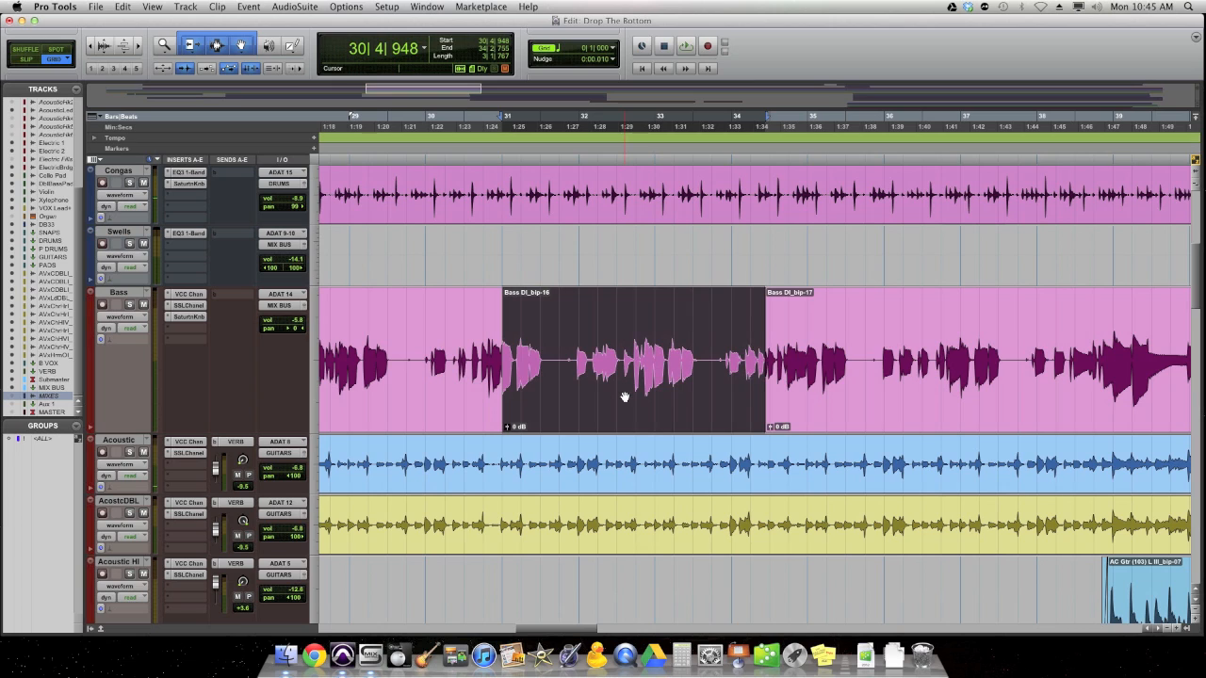
key("super+m")
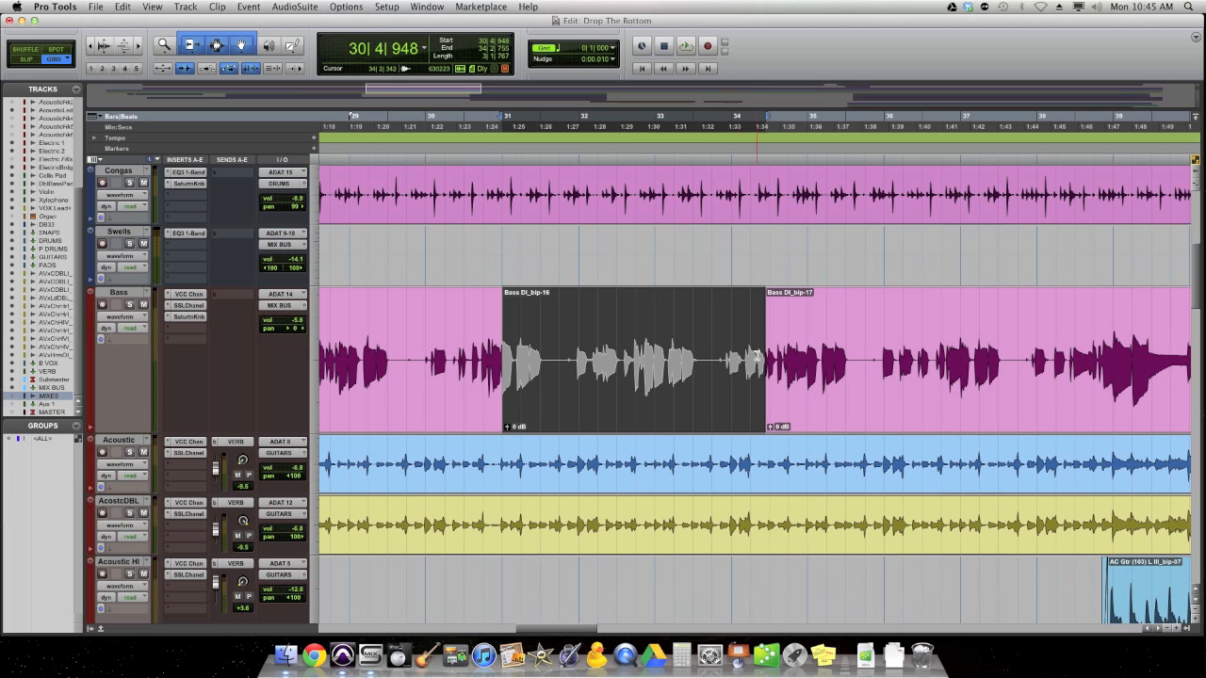
left_click_drag(1091, 321, 527, 304)
left_click(616, 316)
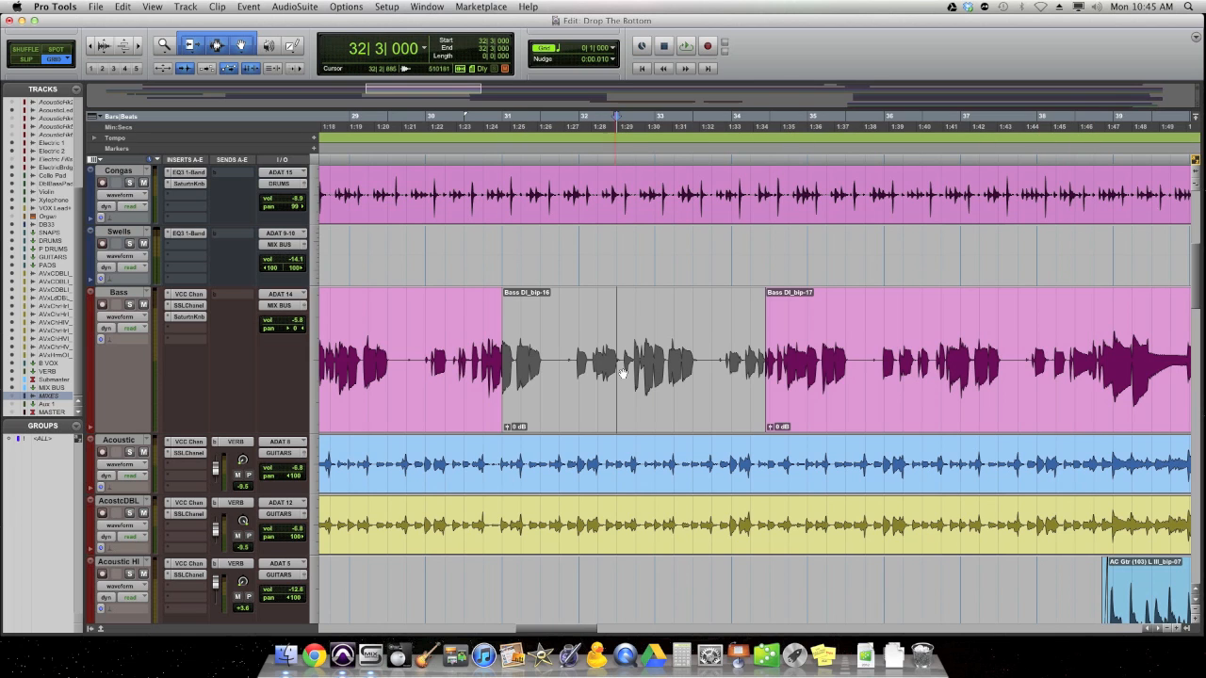
Add a short fade-out to the end of the Bass clip just before the muted section.
left_click(516, 311)
key("t")
key("t")
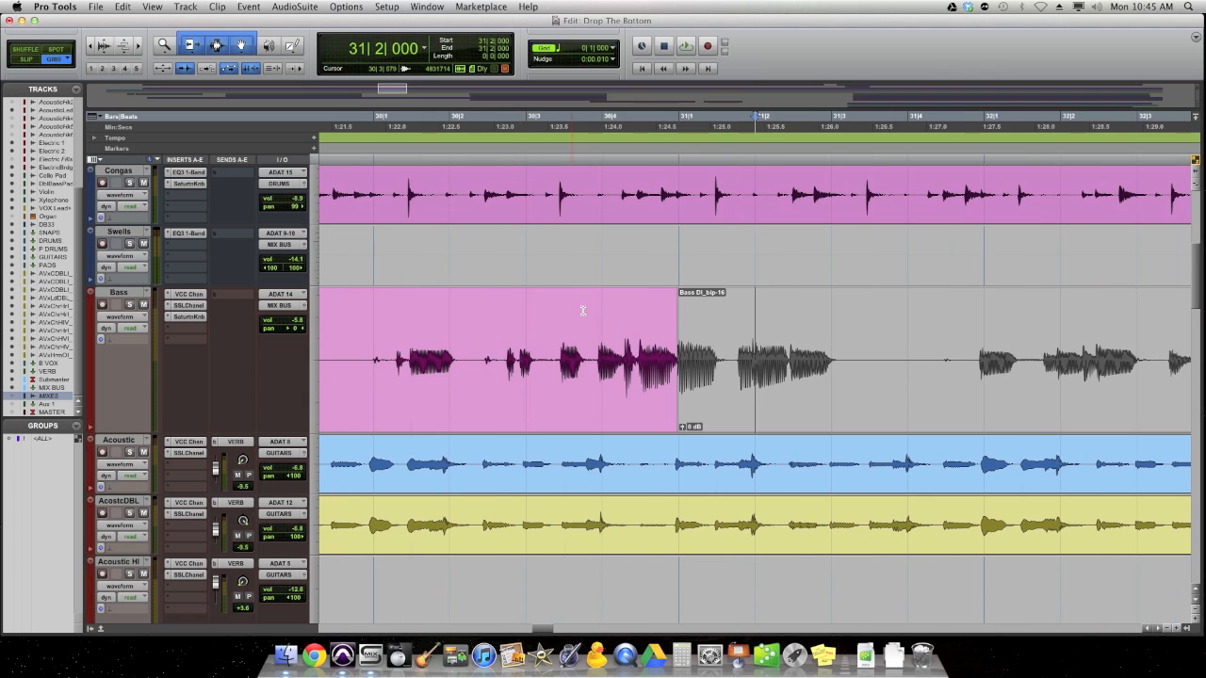
left_click_drag(672, 298, 664, 297)
left_click(604, 339)
key("r")
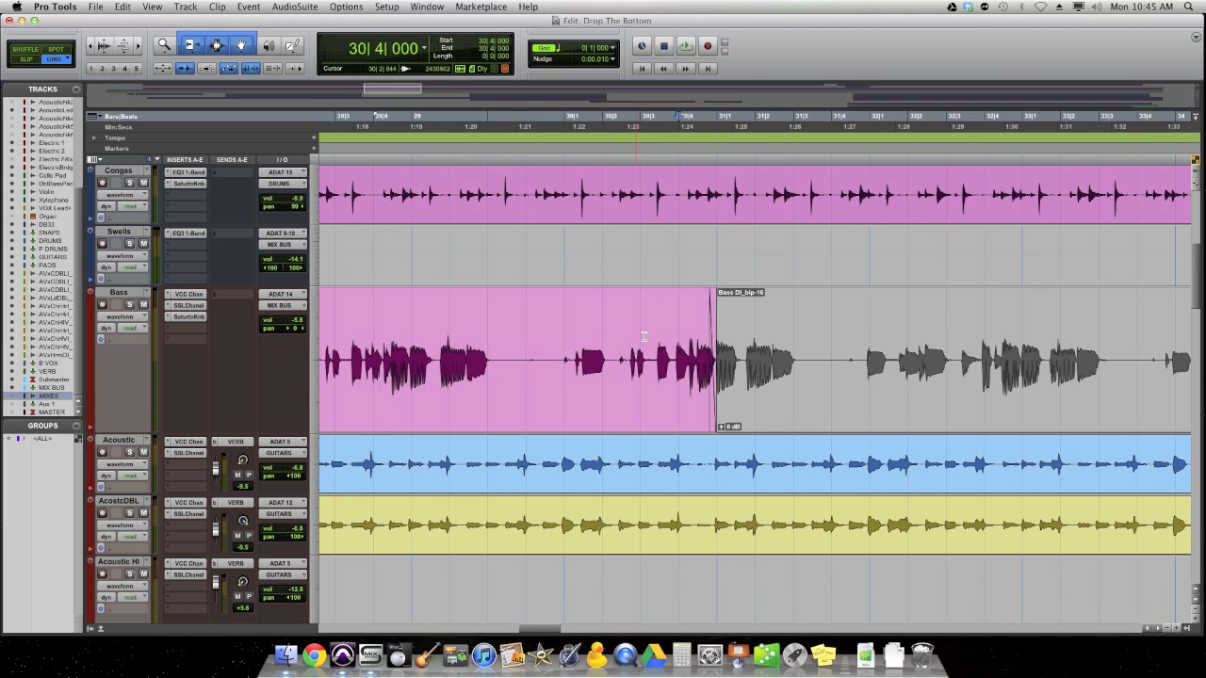
key("r")
scroll(876, 348, "right", 2)
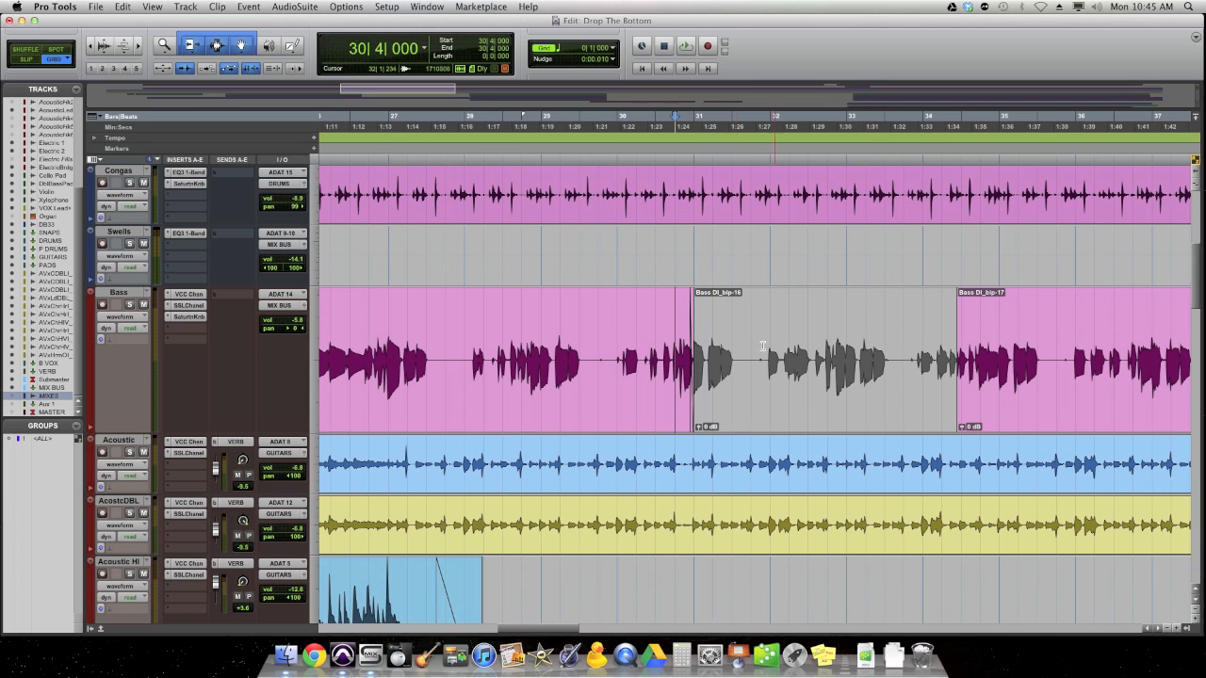
scroll(753, 349, "left", 1)
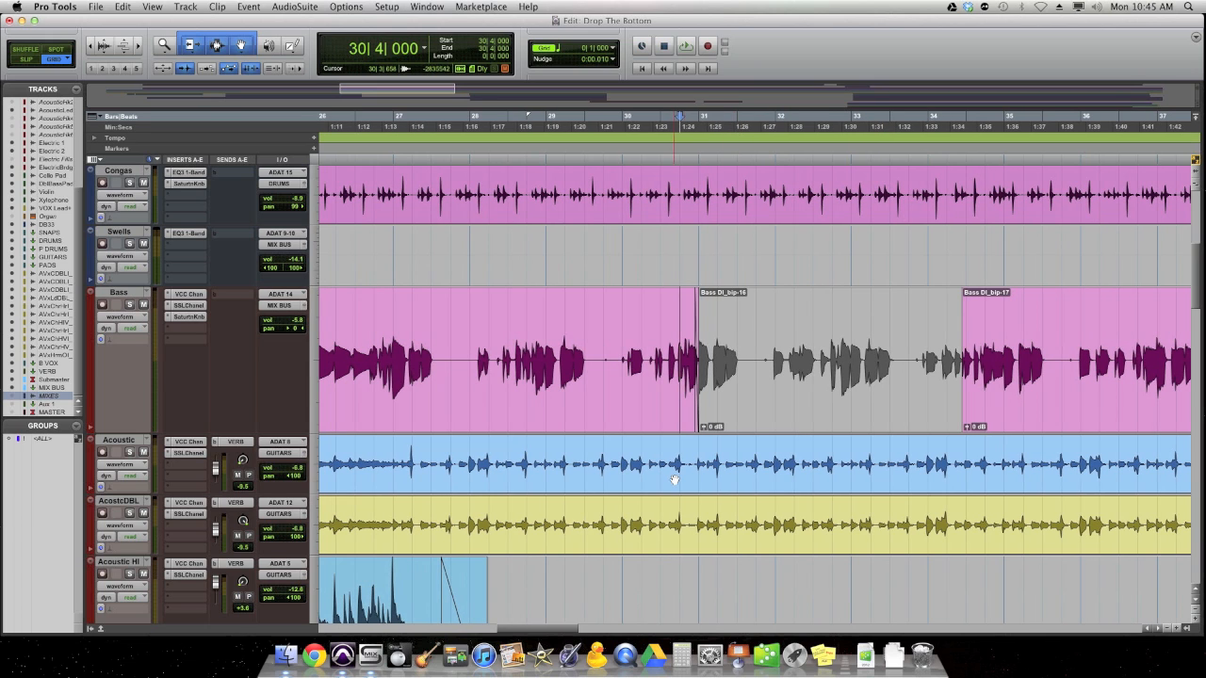
Solo the Acoustic and AcostcDBL tracks, play them from 30|3|000, and clear both solos.
left_click(129, 454)
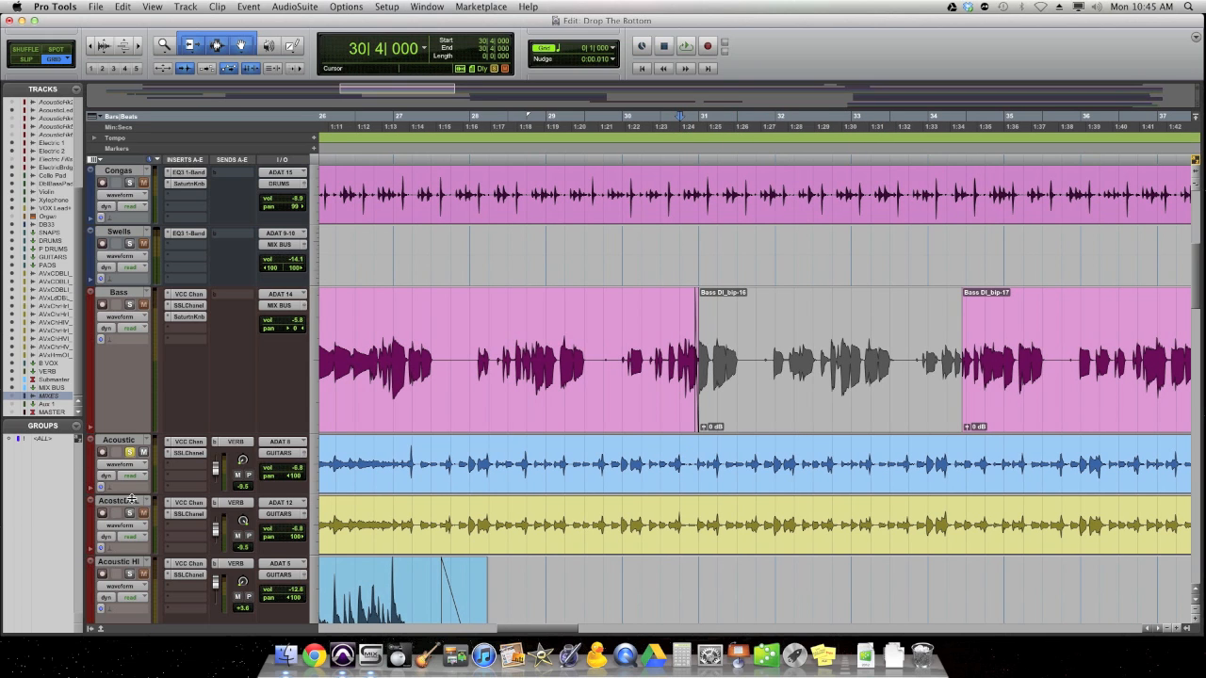
left_click(692, 456)
left_click(670, 456)
key("space")
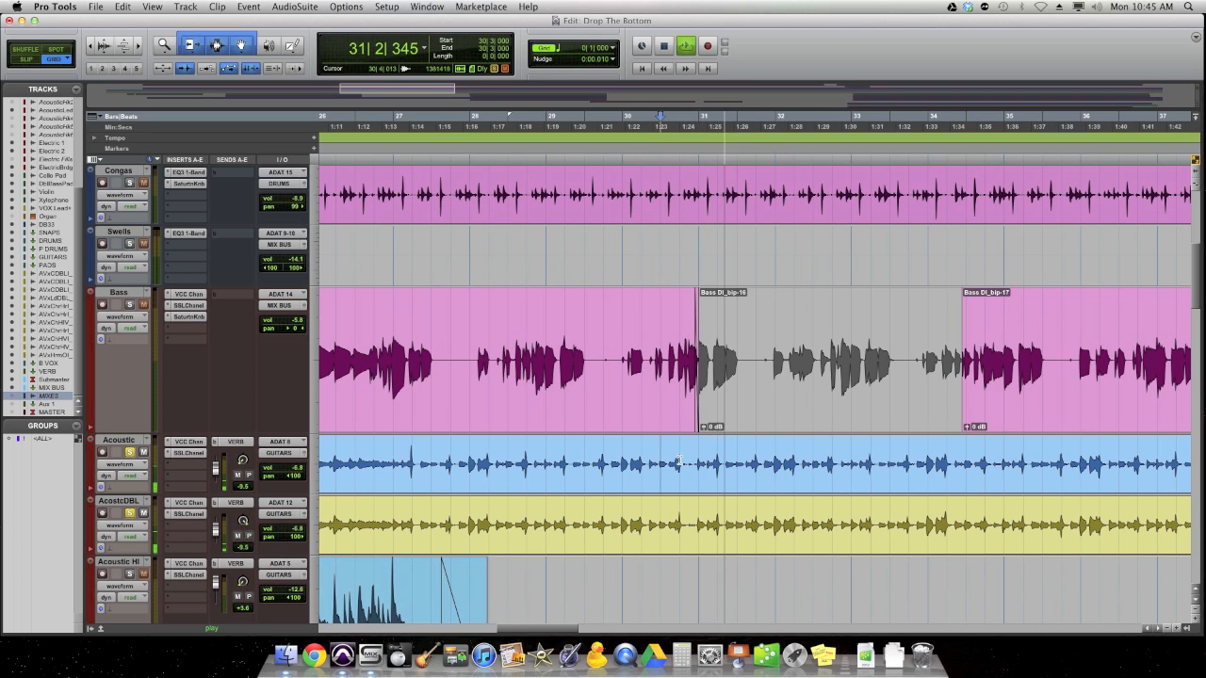
scroll(680, 460, "right", 3)
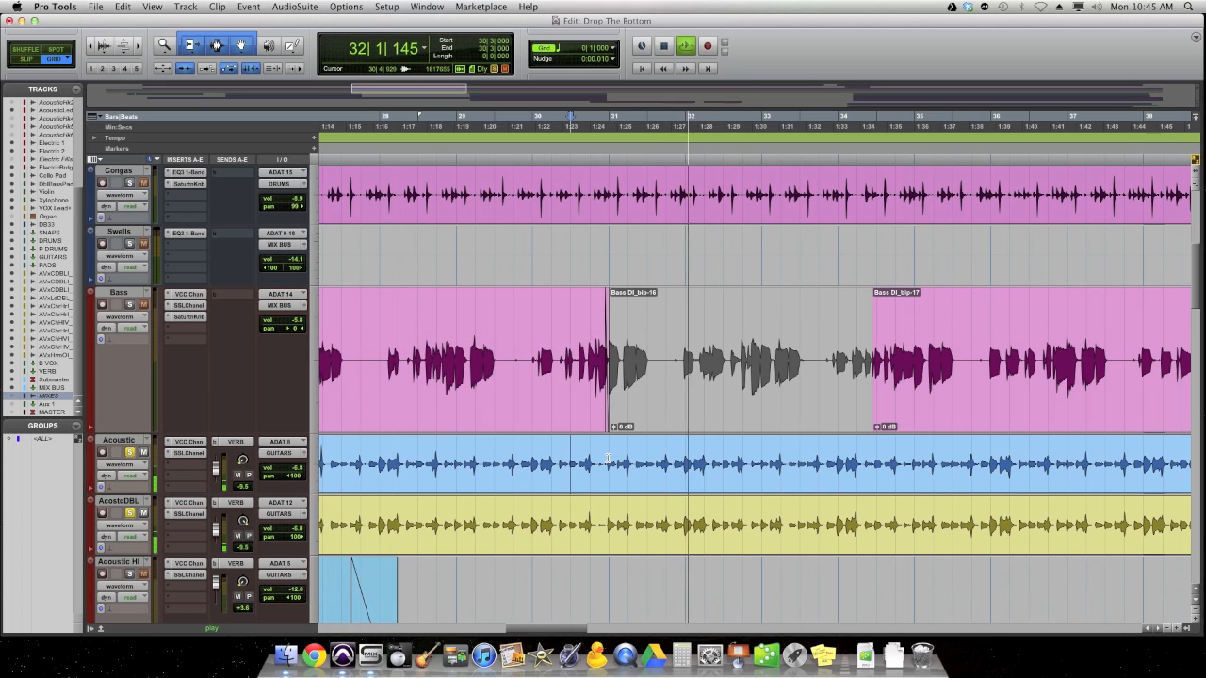
key("space")
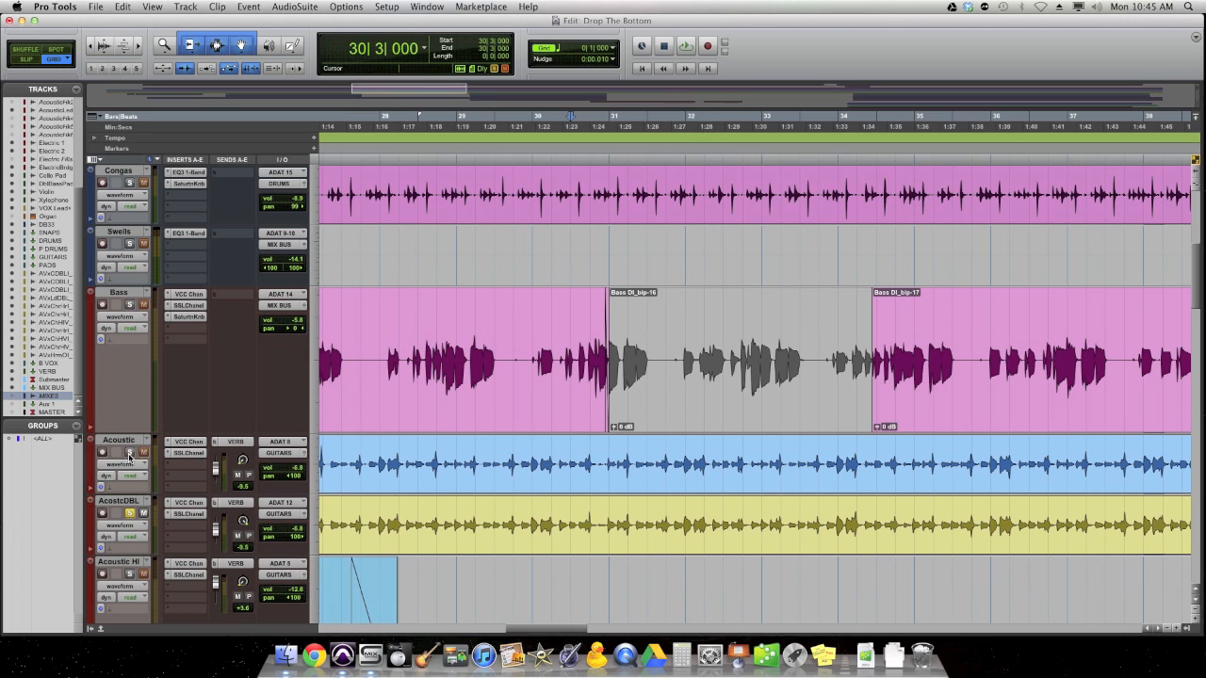
left_click(129, 513)
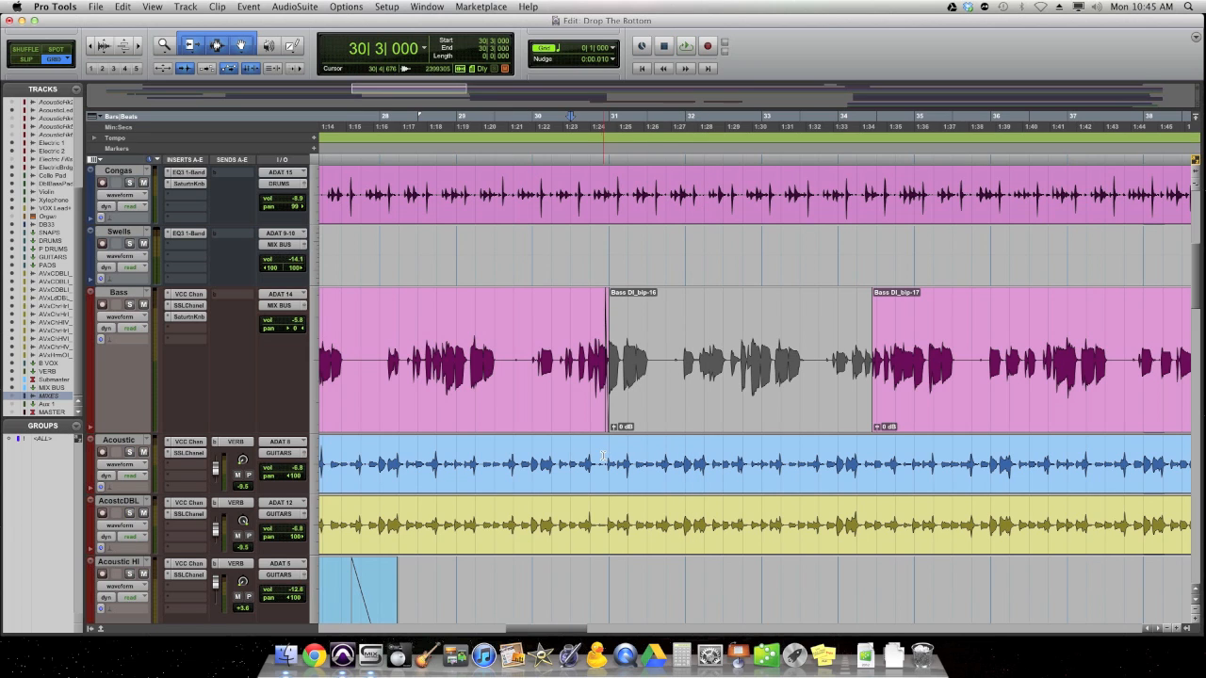
Split the Acoustic clip at the transient just before bar 31, at 30|4|926.
left_click(595, 454)
key("Tab")
key("Tab")
key("Tab")
key("super+e")
Split the Acoustic clip again at 34|4|905 and mute the section between the two cuts.
left_click(859, 450)
key("space")
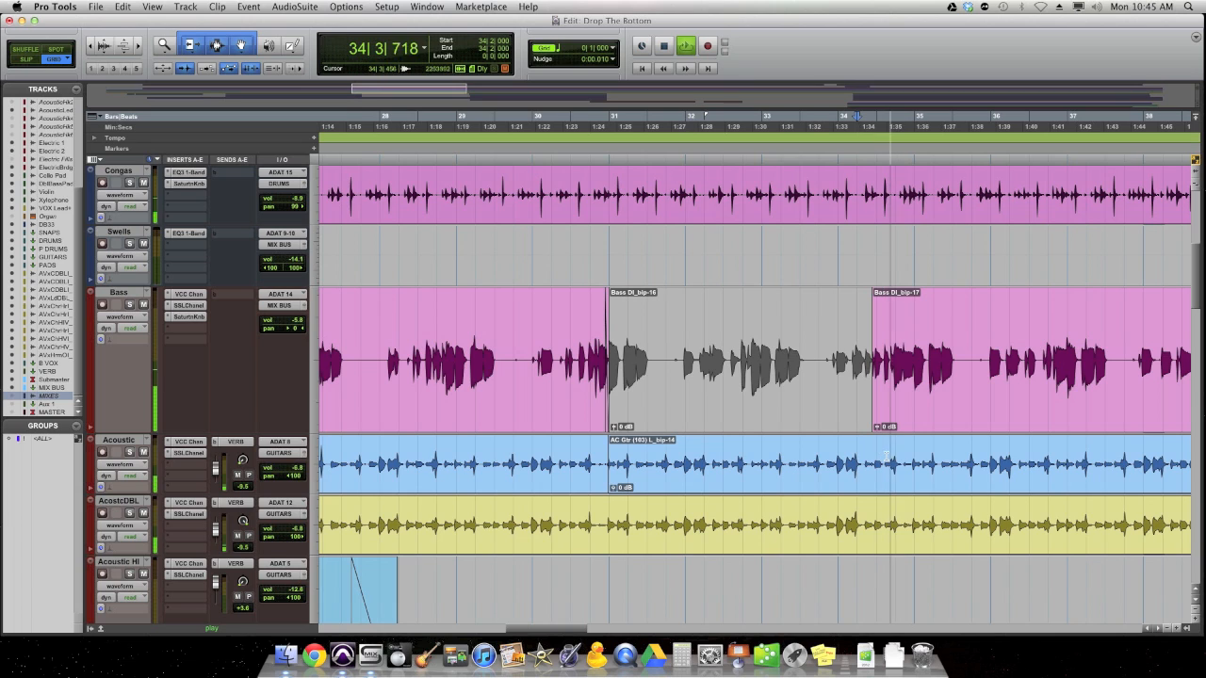
left_click(908, 452)
key("Tab")
left_click(901, 453)
key("Tab")
key("Tab")
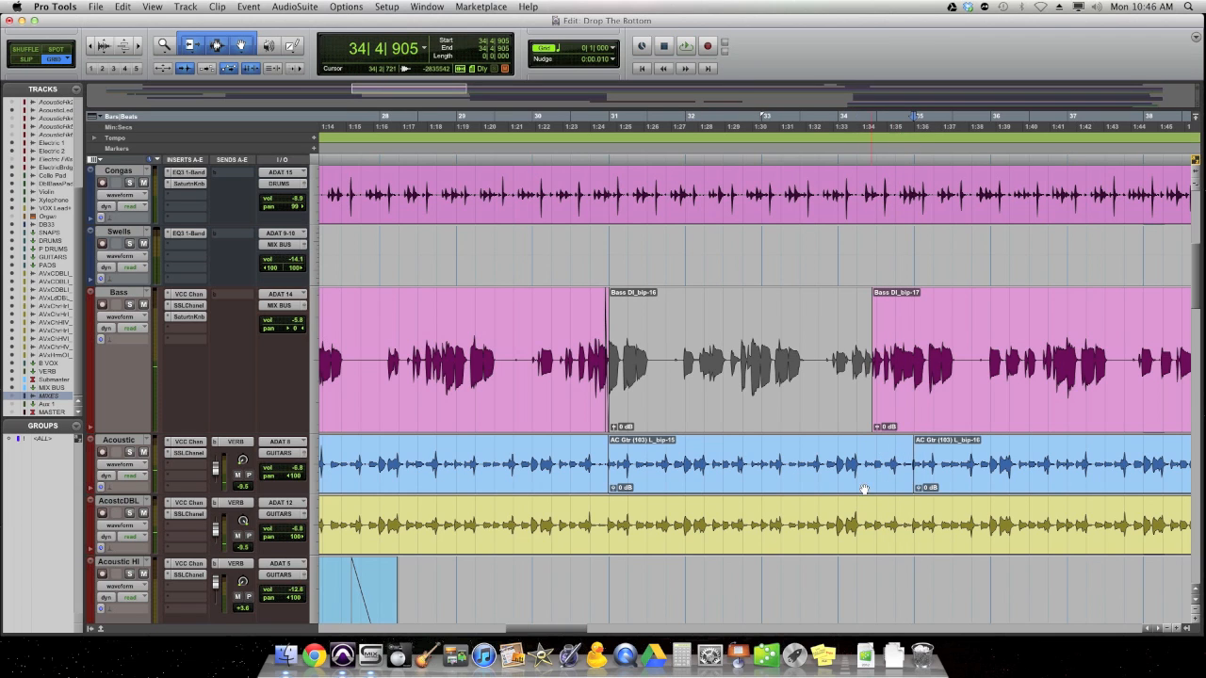
key("super+e")
left_click(857, 482)
key("super+m")
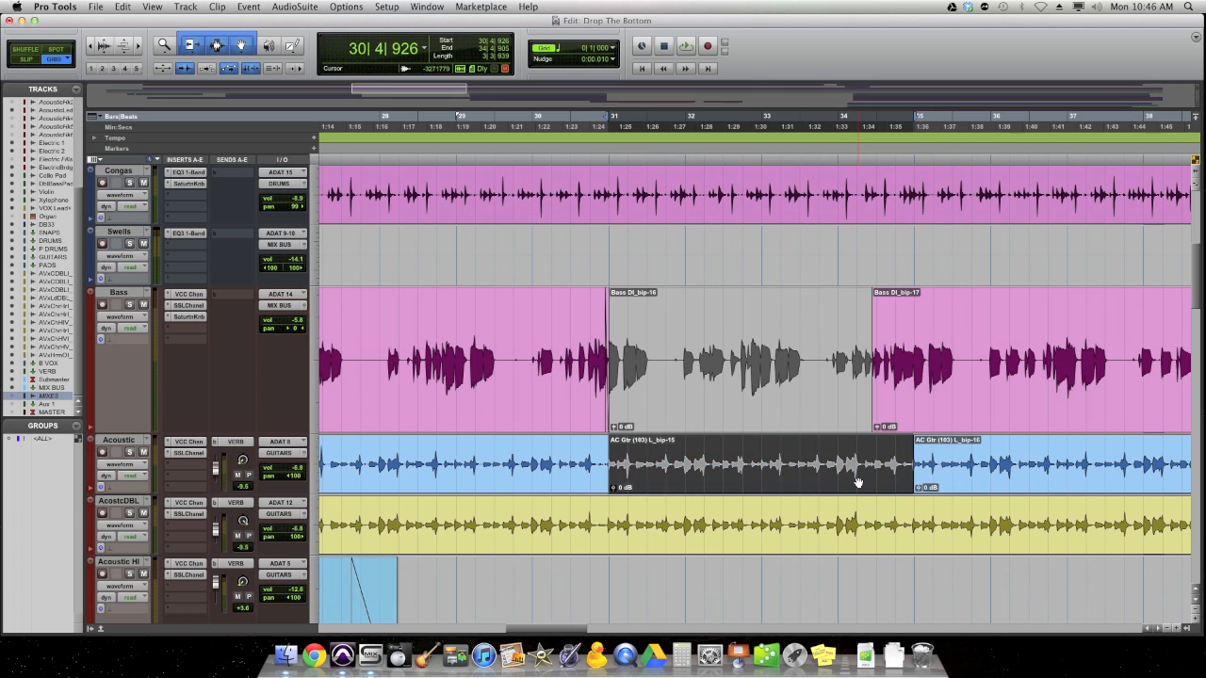
Select the AcostcDBL audio from 30|4|926 to 34|4|905 and separate it into its own clip.
left_click(601, 509)
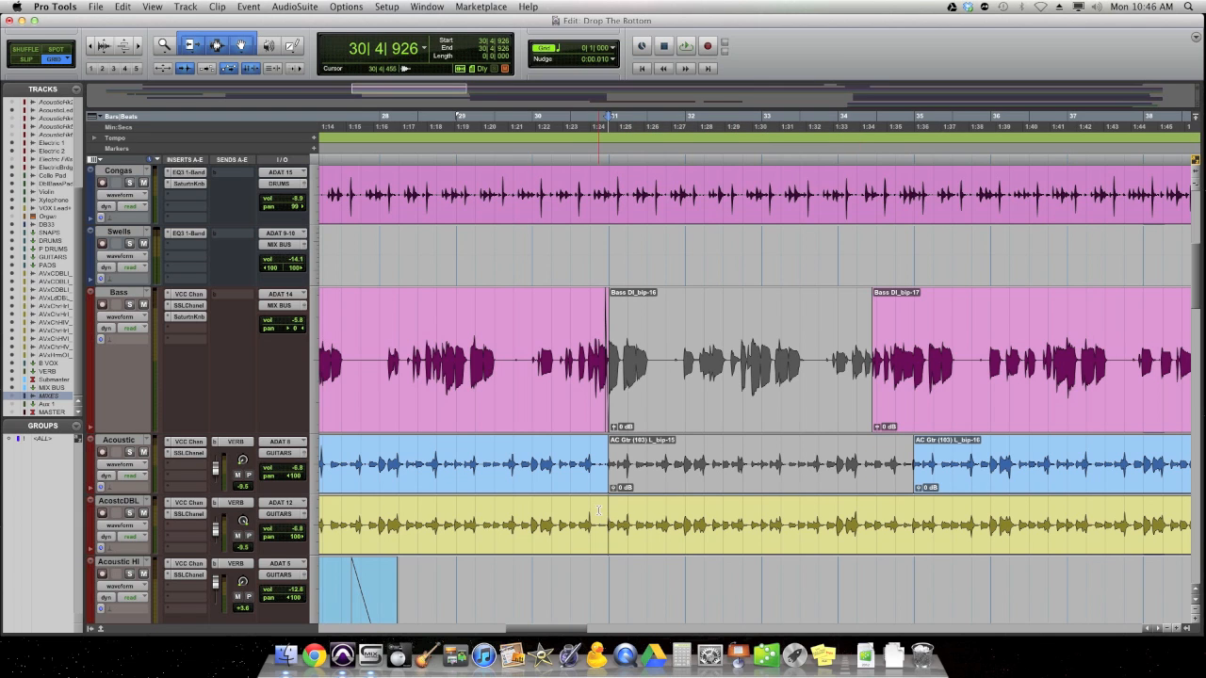
scroll(996, 499, "right", 2)
scroll(942, 481, "down", 2)
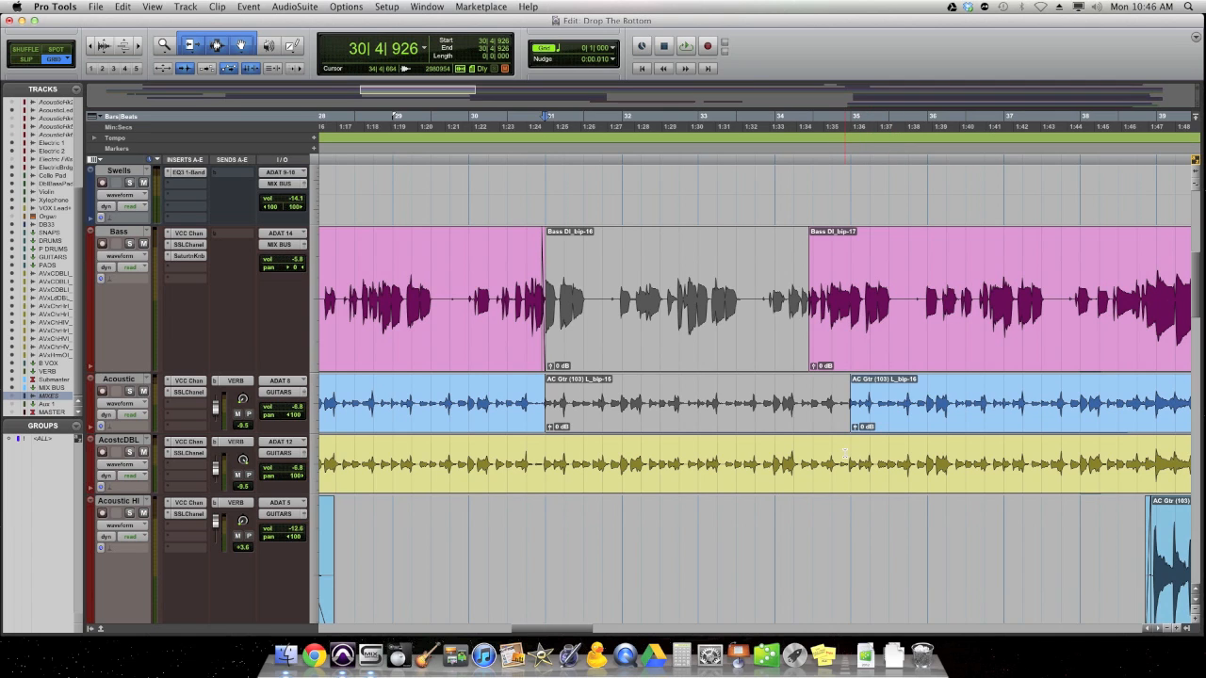
left_click(843, 455, "shift")
left_click(839, 454, "shift")
key("shift+Tab")
key("shift+Tab")
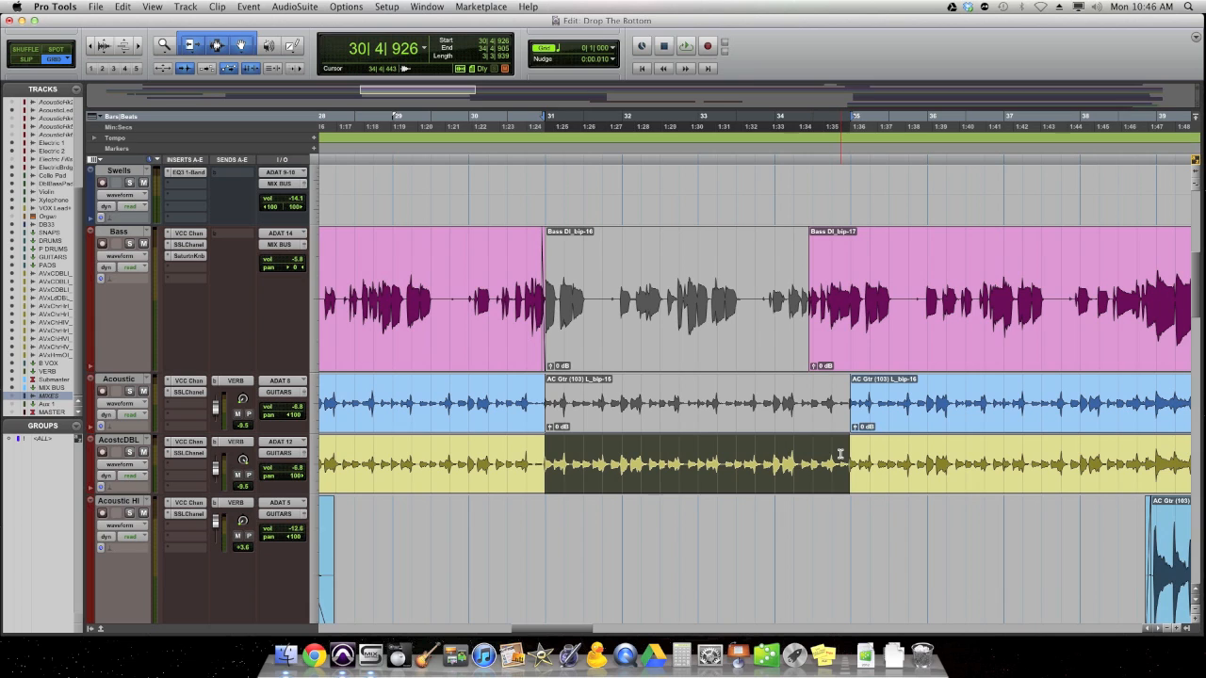
key("super+e")
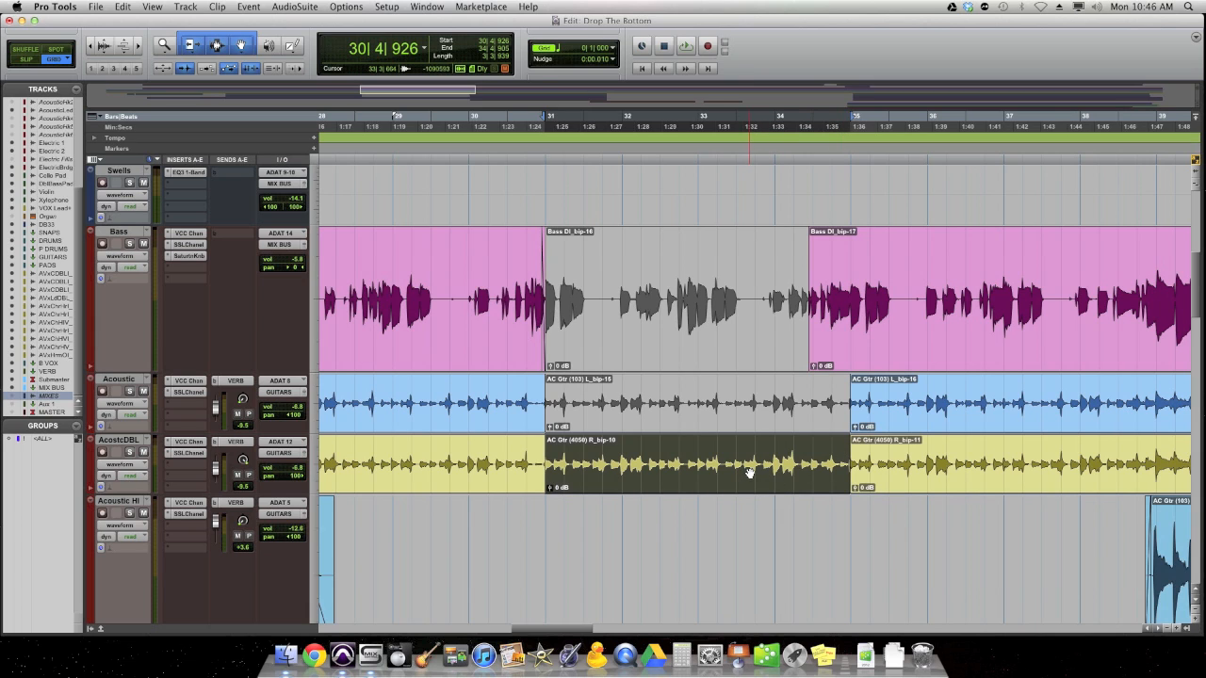
Open the EQ3 7-Band AudioSuite processor for the separated AcostcDBL clip and preview it briefly.
left_click(294, 6)
mouse_move(311, 21)
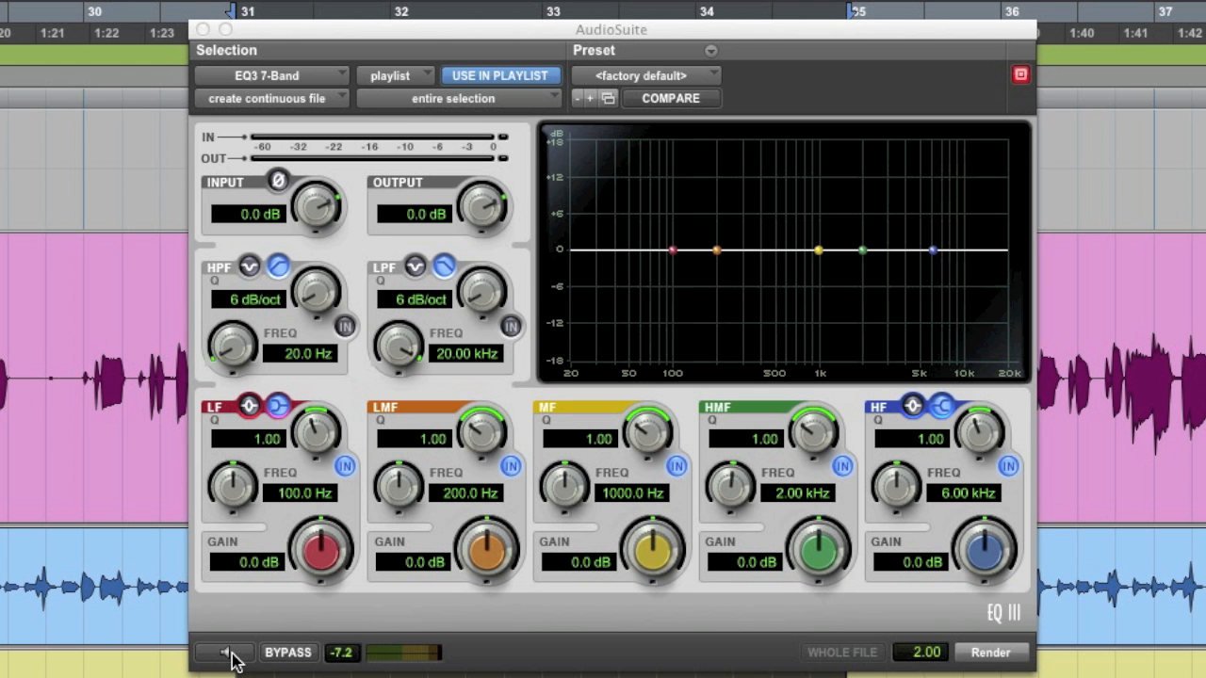
left_click(228, 653)
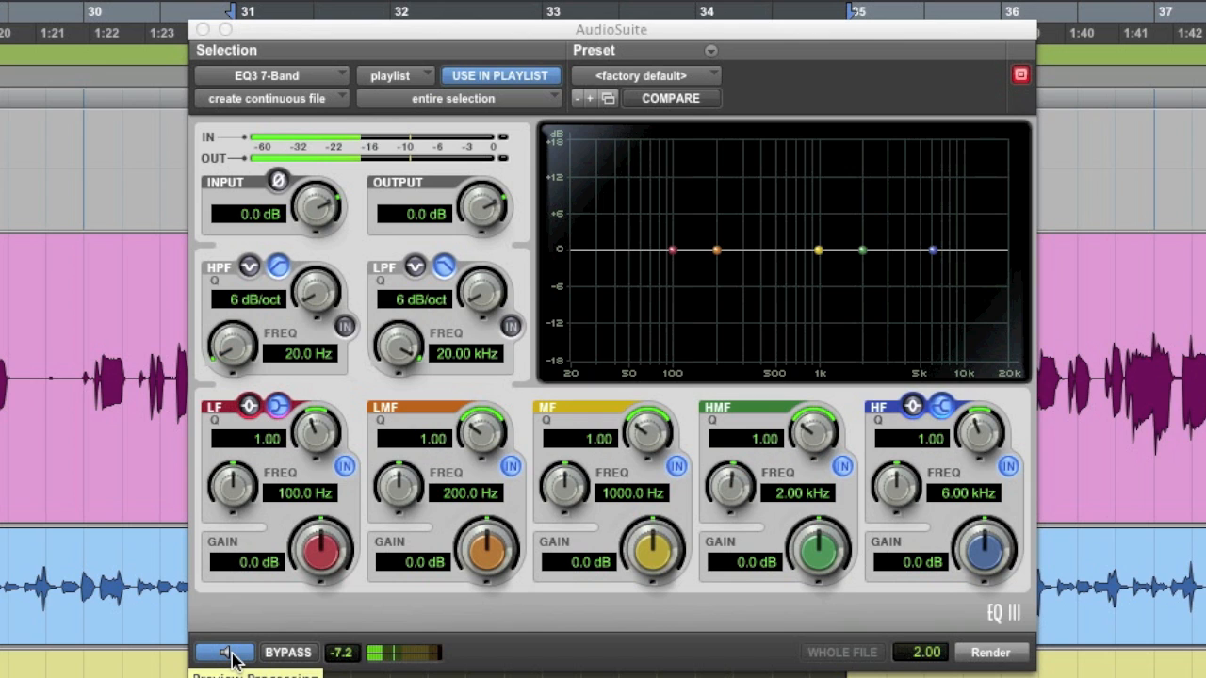
left_click(230, 652)
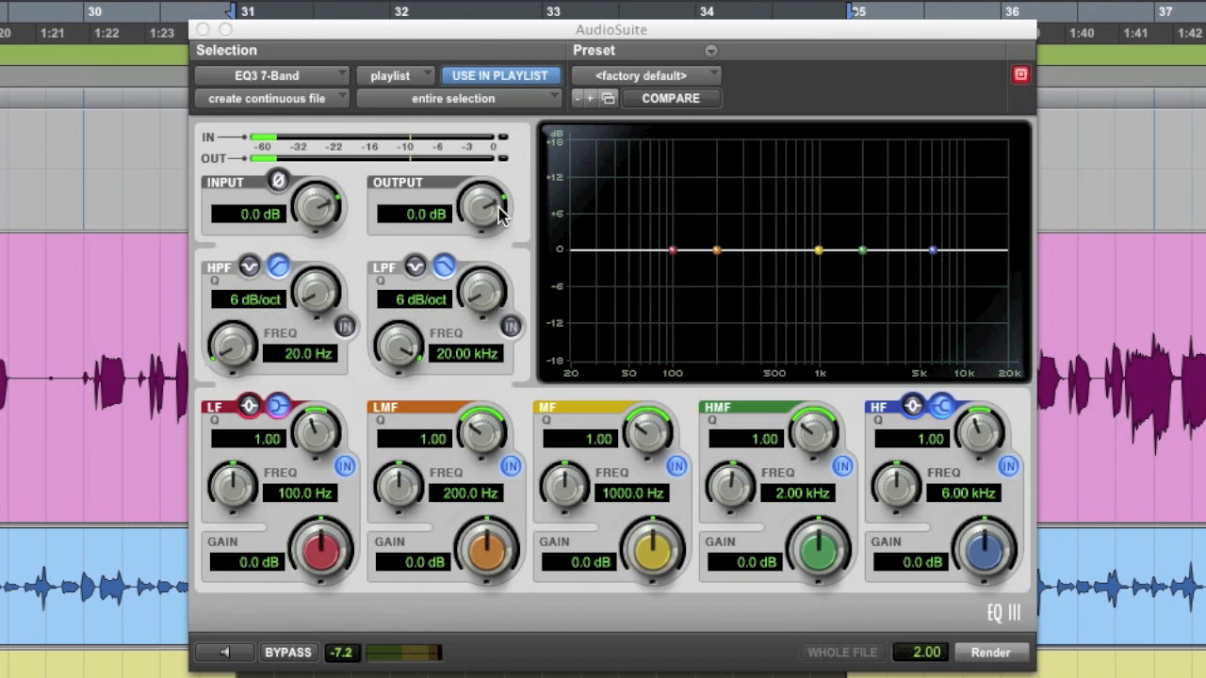
Load the Telephone 1 - 7 Band preset in the EQ and start previewing the AcostcDBL clip.
left_click(640, 76)
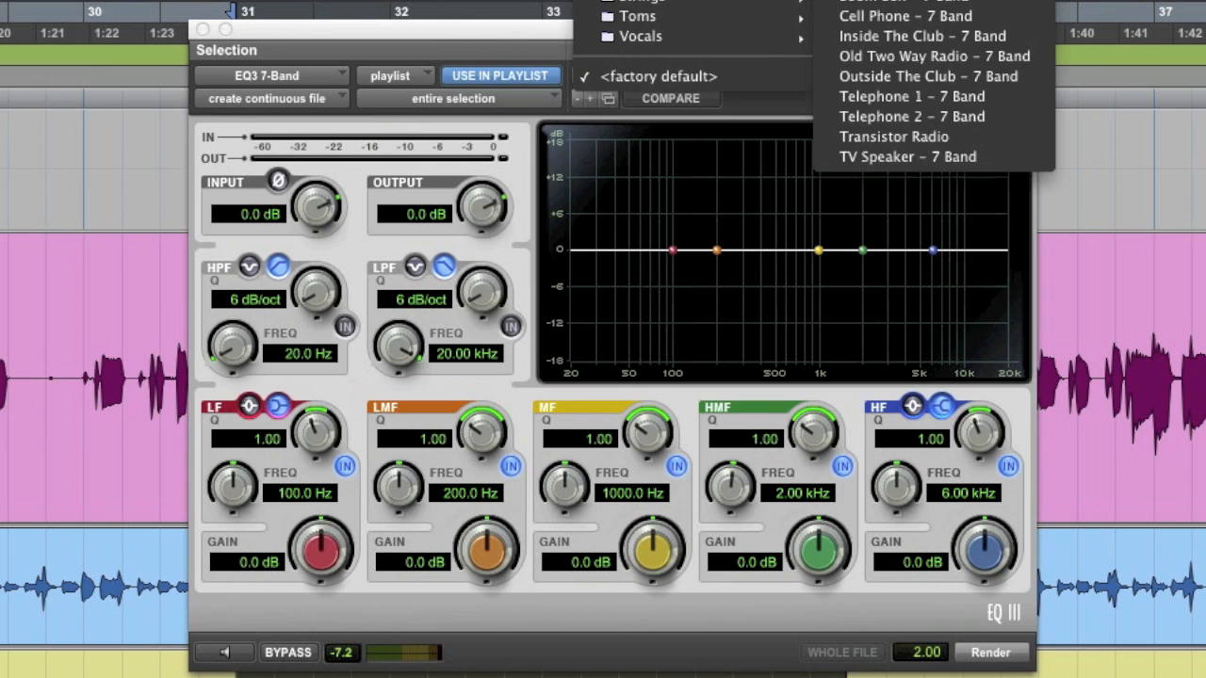
left_click(896, 96)
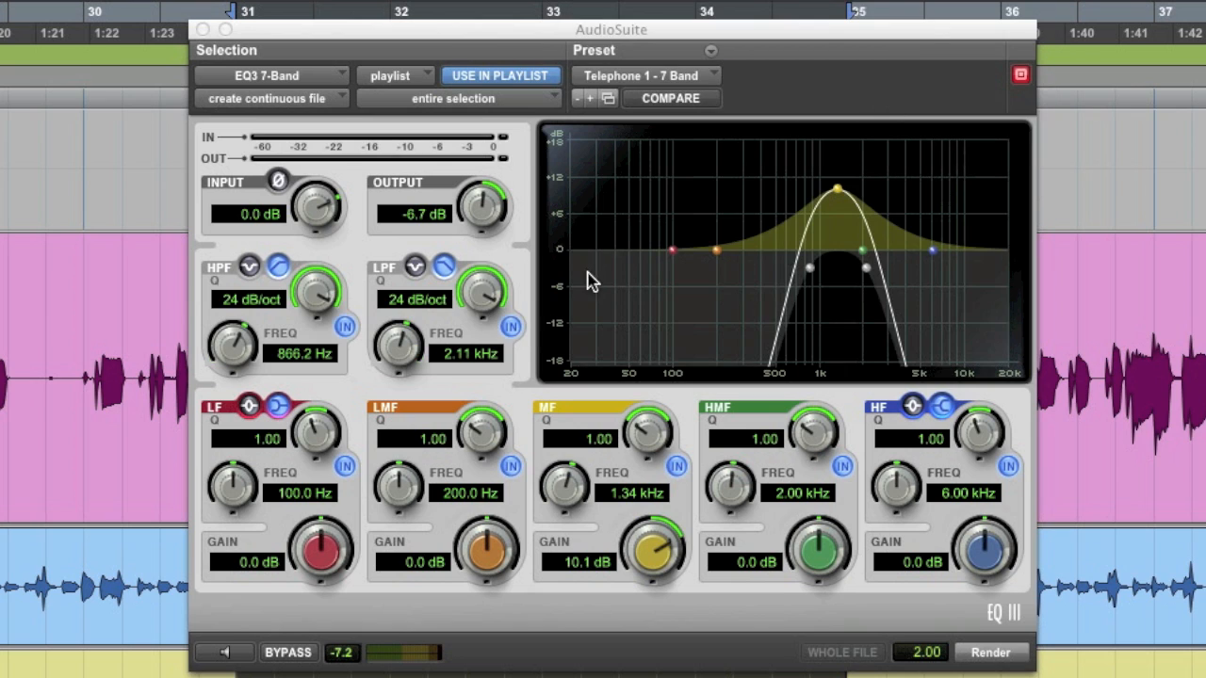
left_click(225, 652)
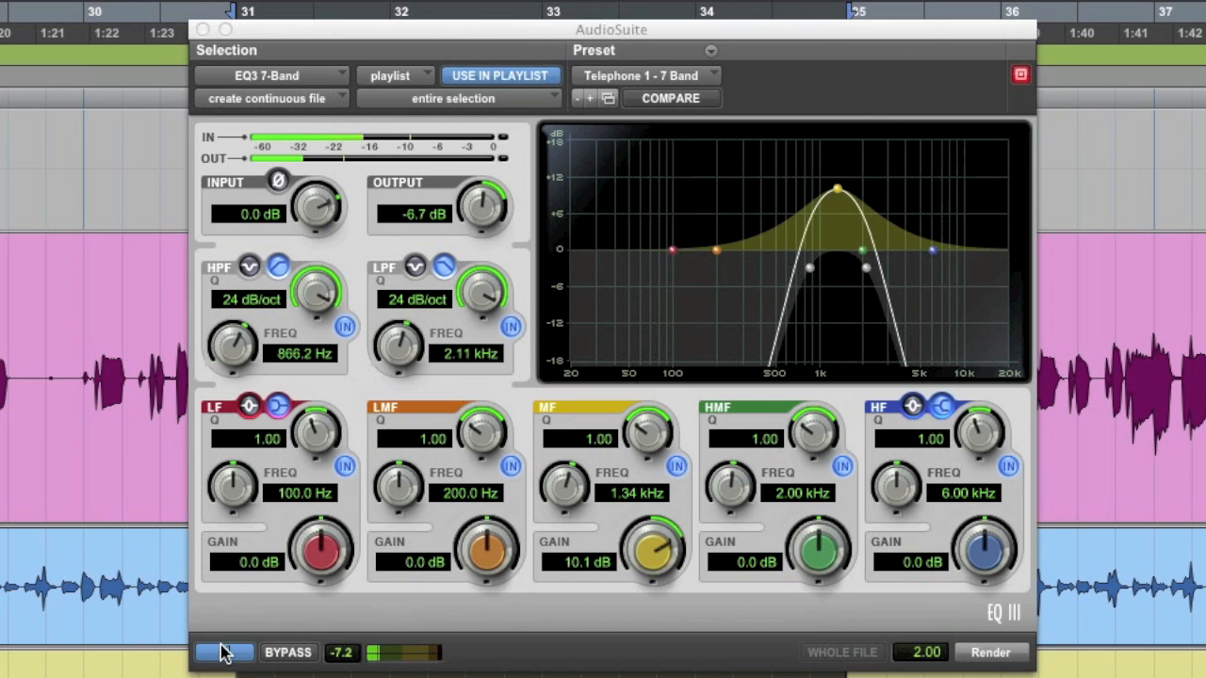
Load the Telephone 2 - 7 Band preset and move the HMF band to 1.12 kHz with 11.4 dB of gain.
left_click(657, 82)
left_click(886, 216)
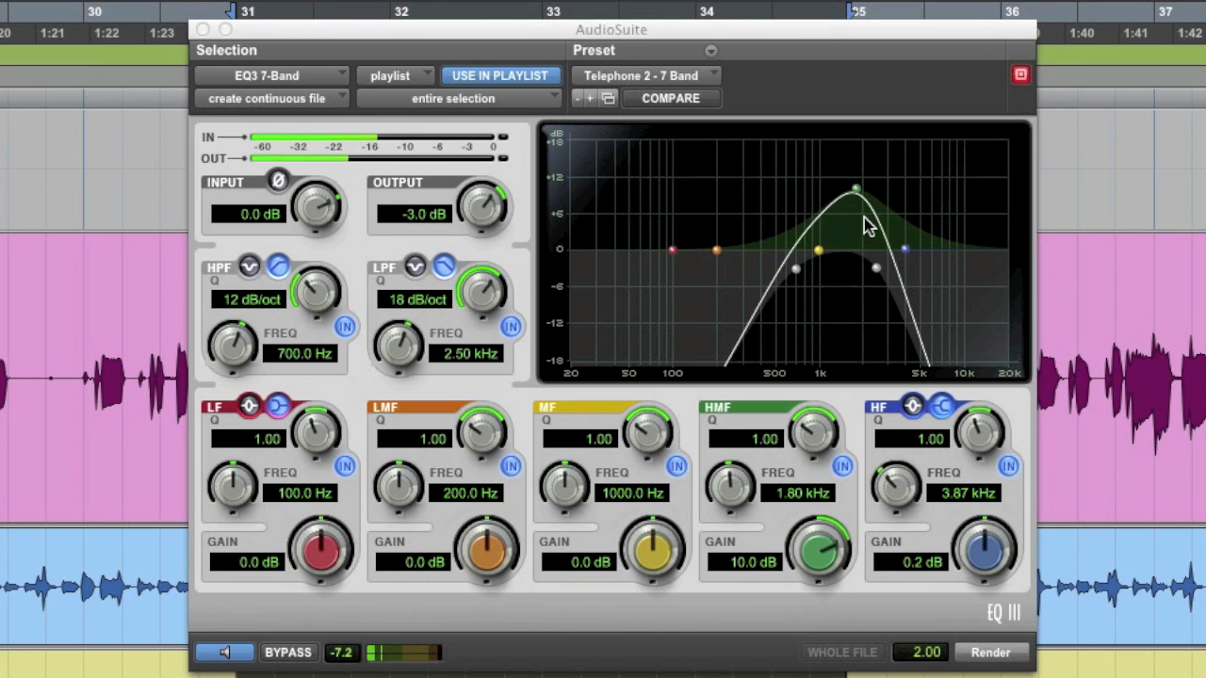
left_click_drag(856, 193, 825, 178)
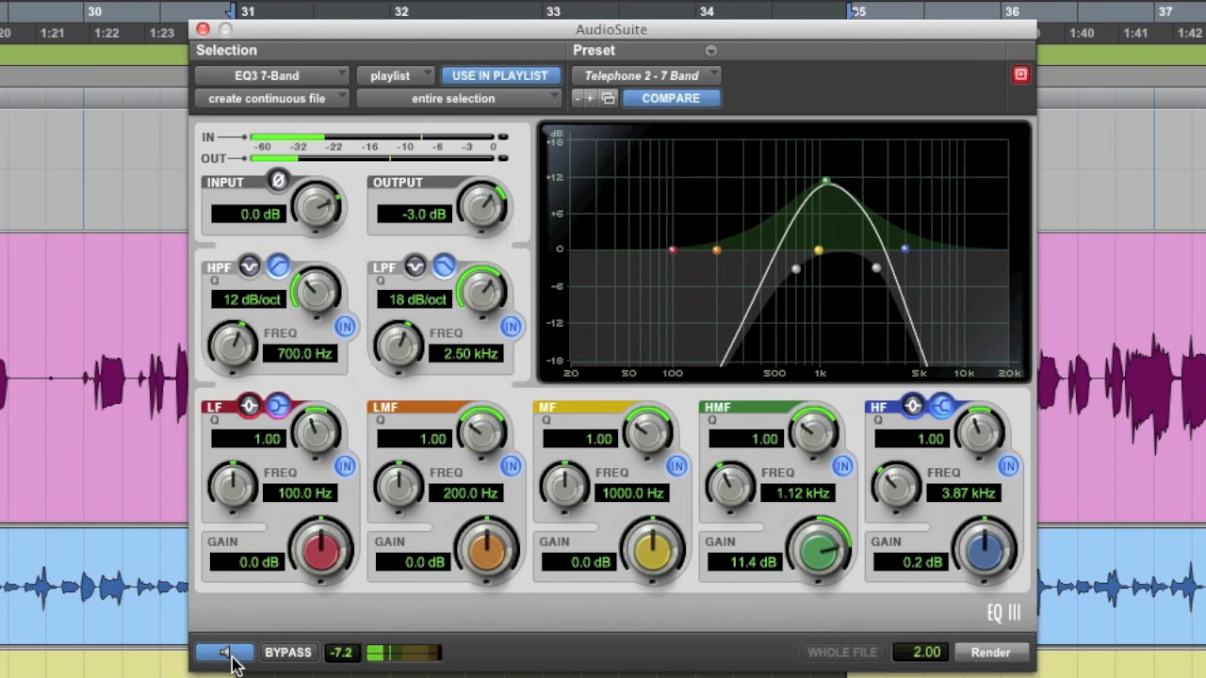
Compare the EQ with its bypassed sound, render it onto the separated AcostcDBL clip and close the processor.
left_click(288, 654)
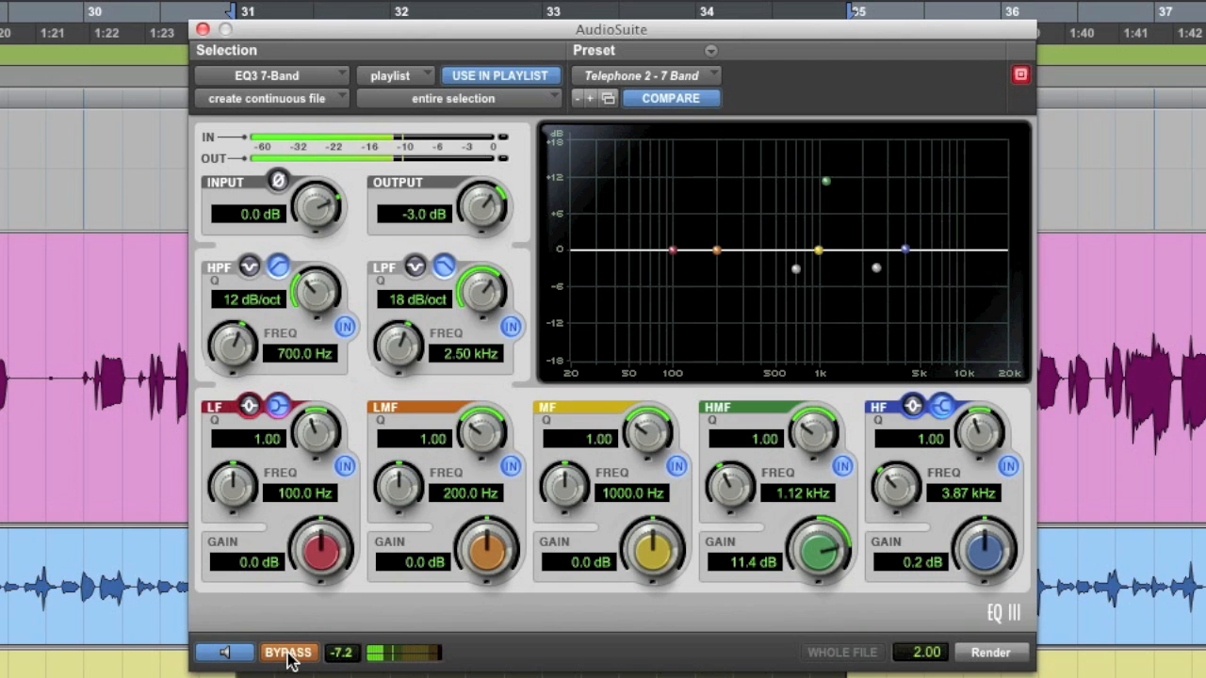
left_click(288, 654)
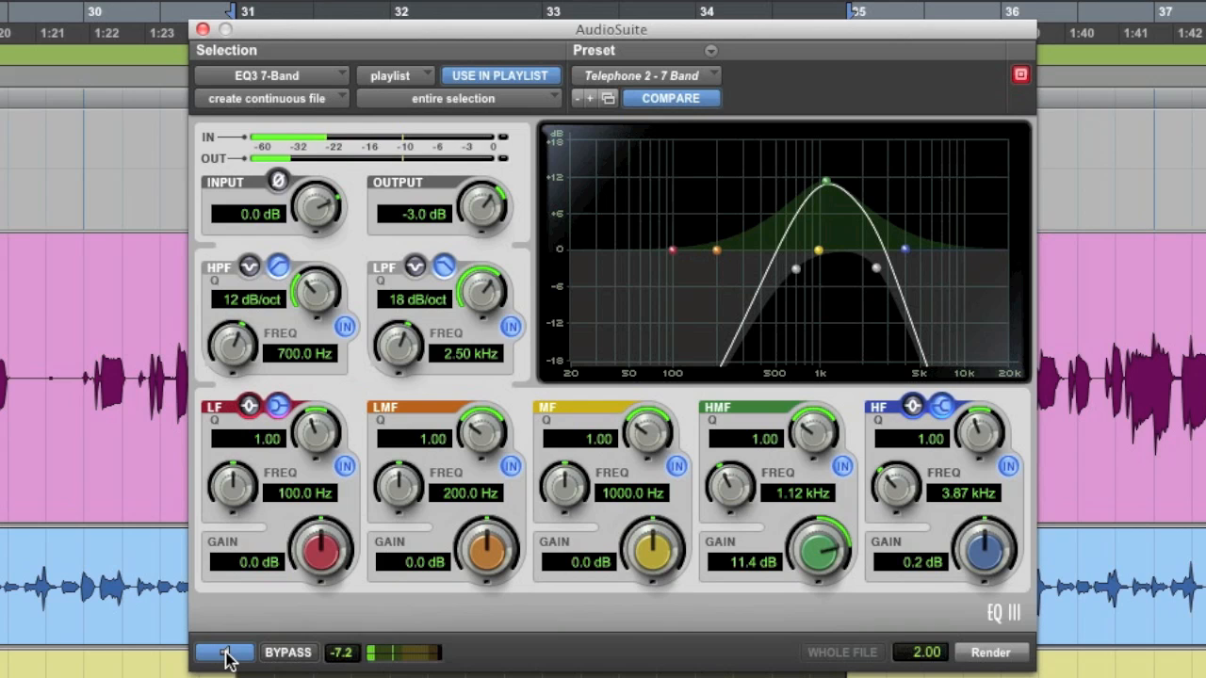
left_click(226, 653)
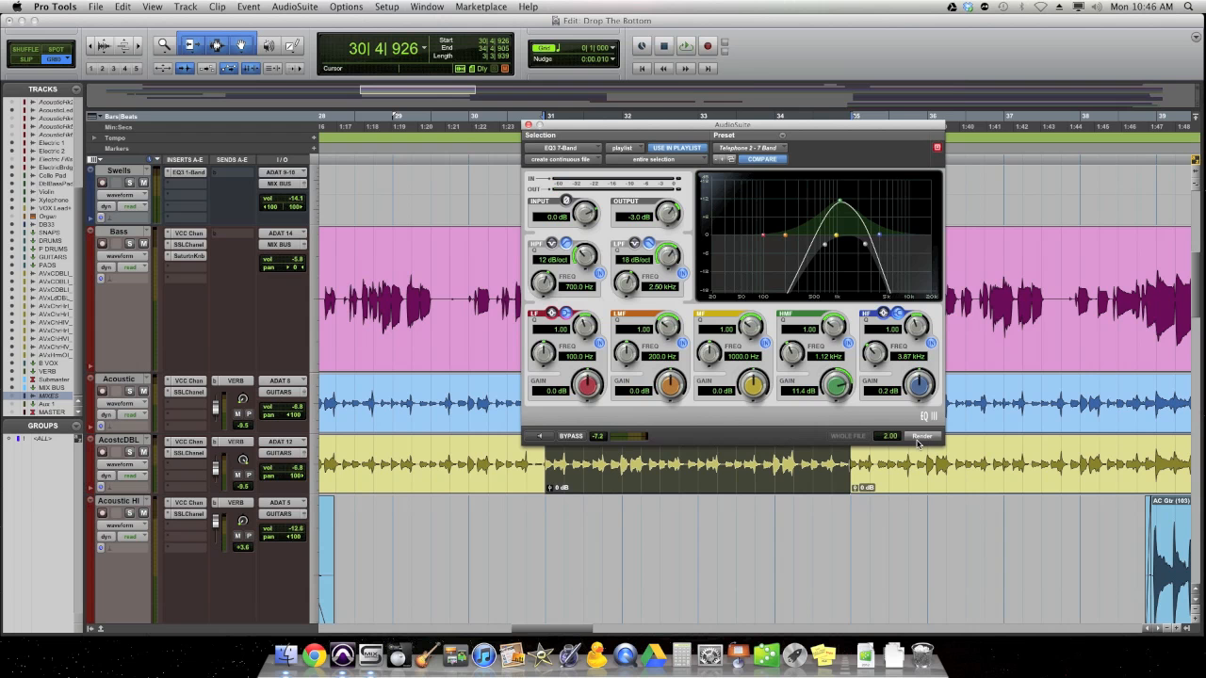
left_click(920, 437)
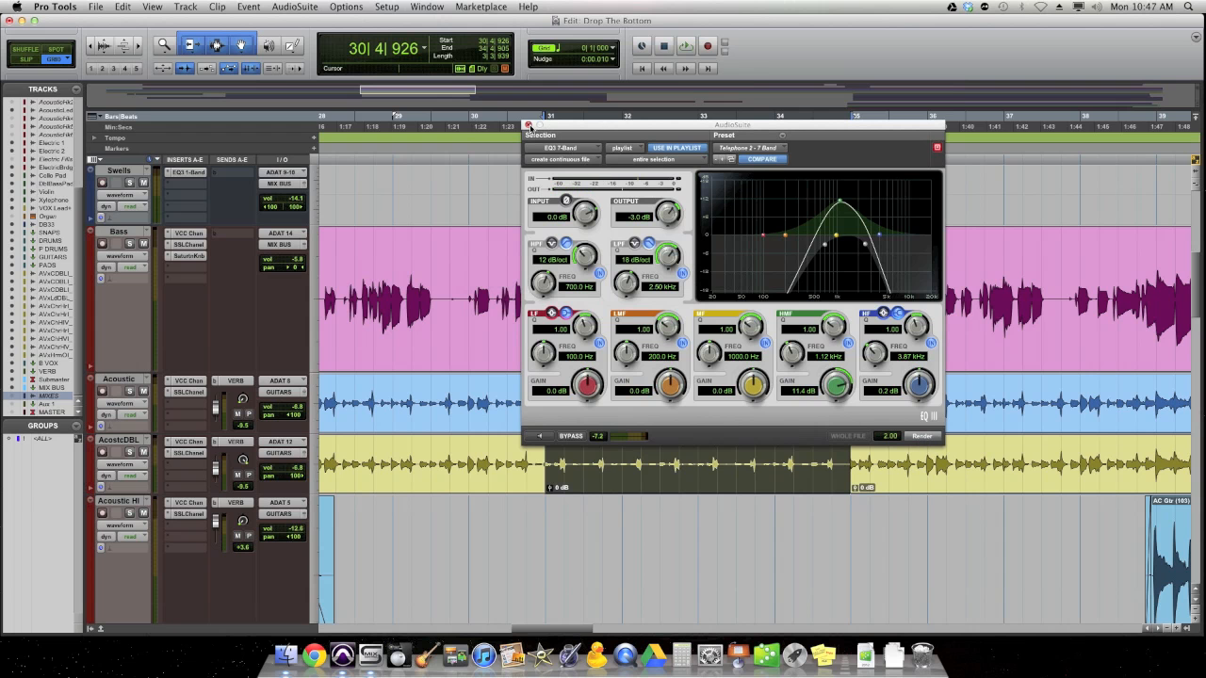
left_click(528, 125)
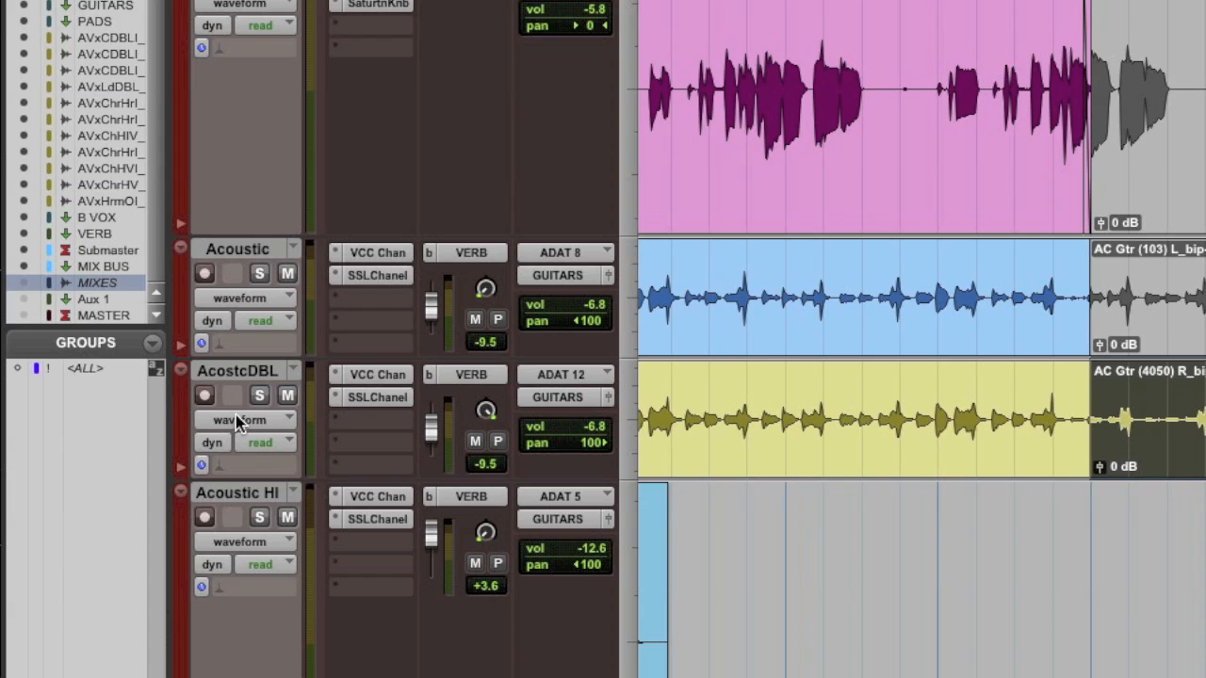
In the AcostcDBL pan automation, move the selected section from 30|4|926 to 34|4|905 to about centre and return to the waveform view.
left_click(119, 463)
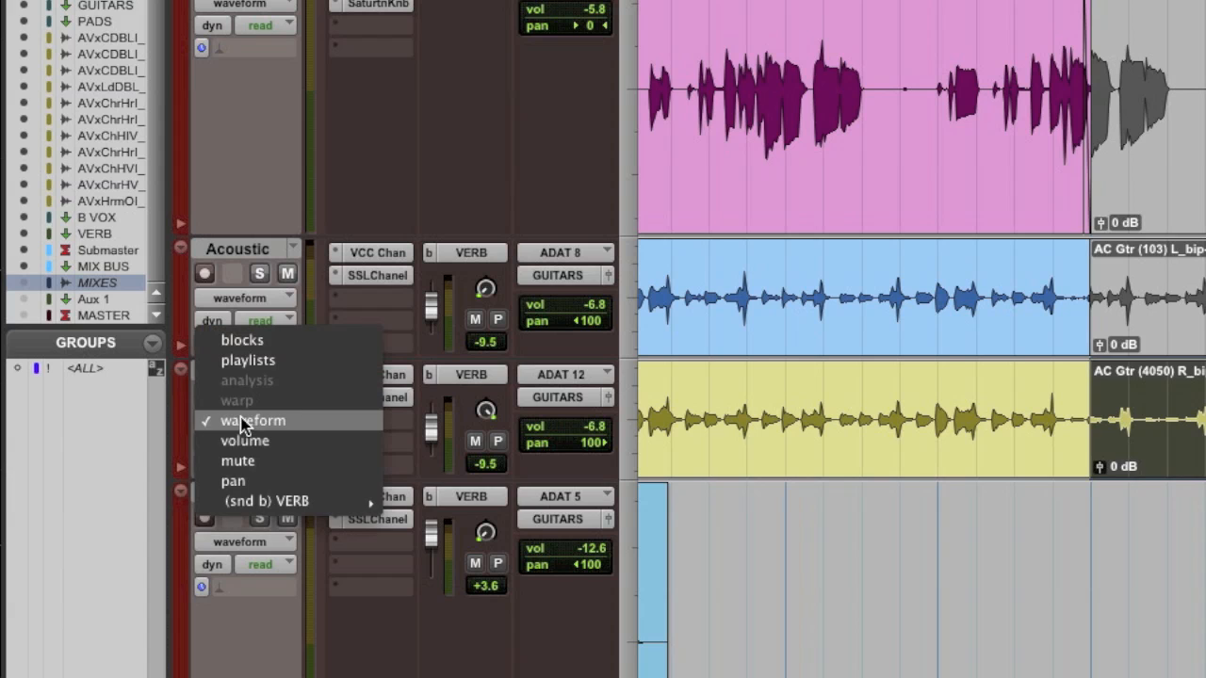
left_click(234, 481)
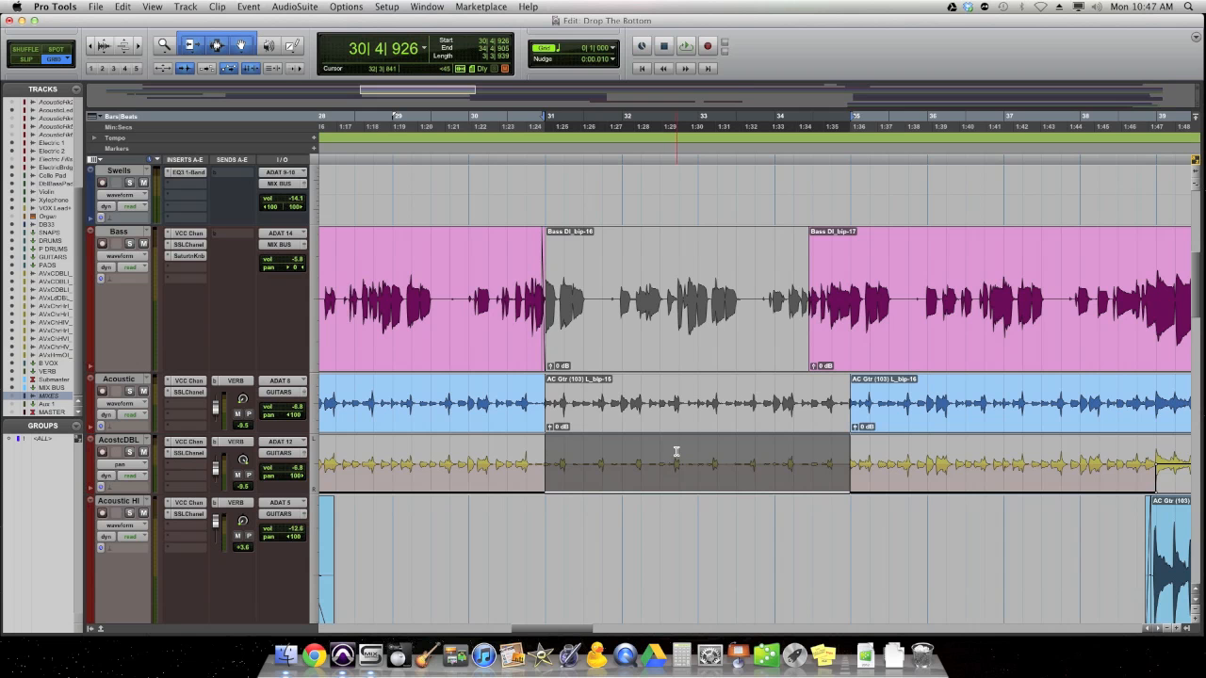
left_click_drag(670, 425, 670, 424)
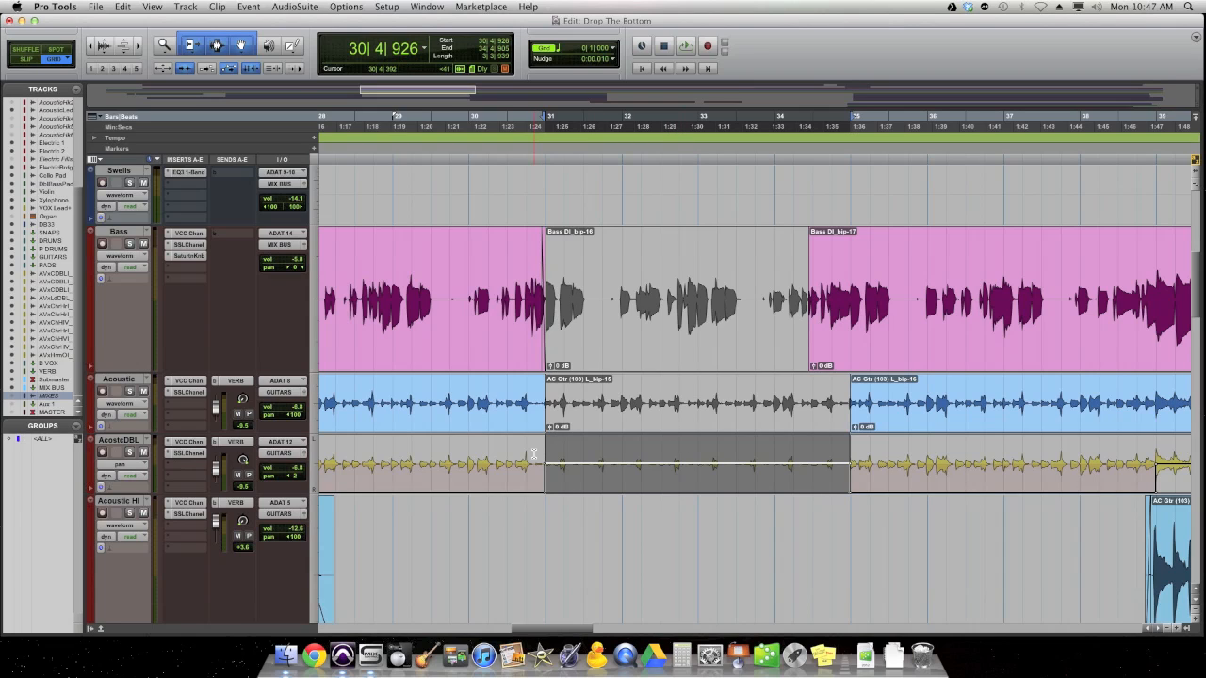
left_click(111, 463)
left_click(117, 452)
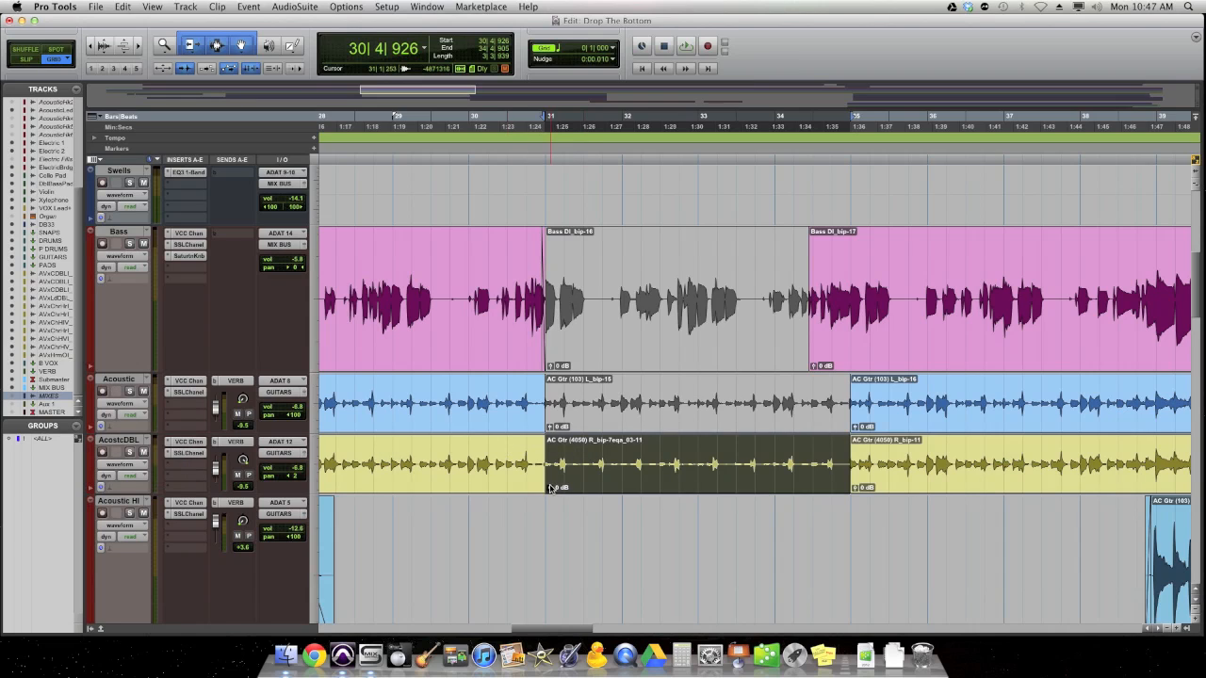
Raise the clip gain of the processed AcostcDBL clip to +4.0 dB and deselect the clip.
left_click_drag(550, 489, 551, 488)
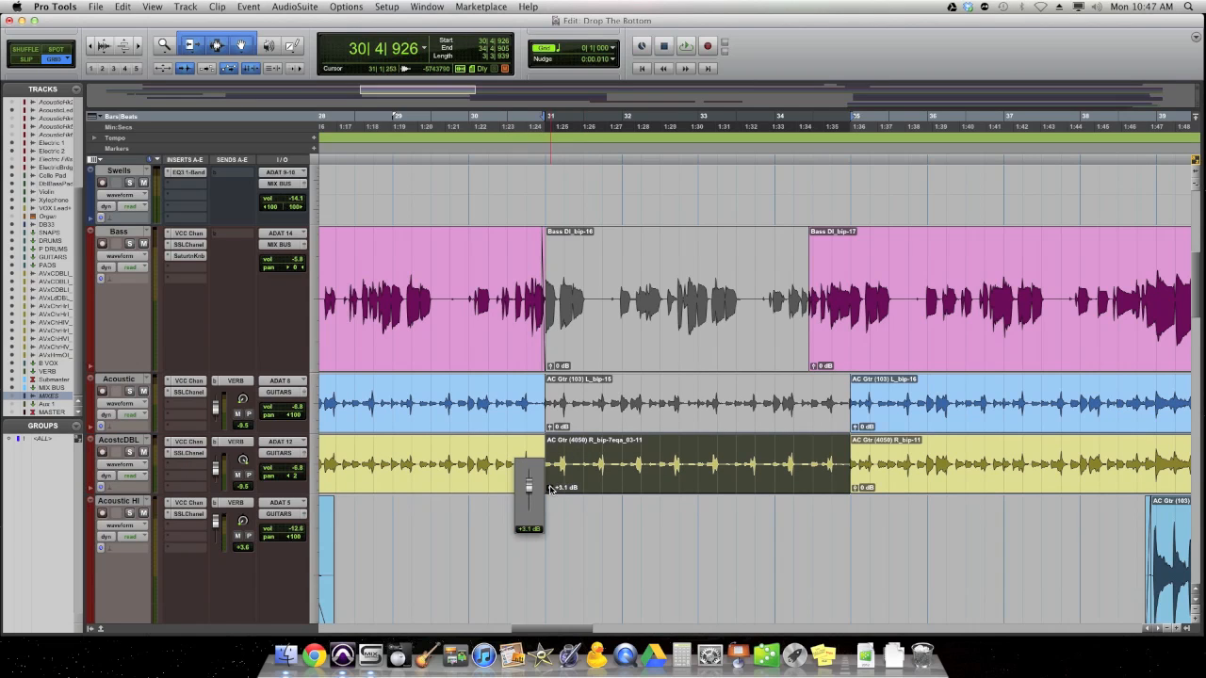
left_click_drag(551, 489, 551, 489)
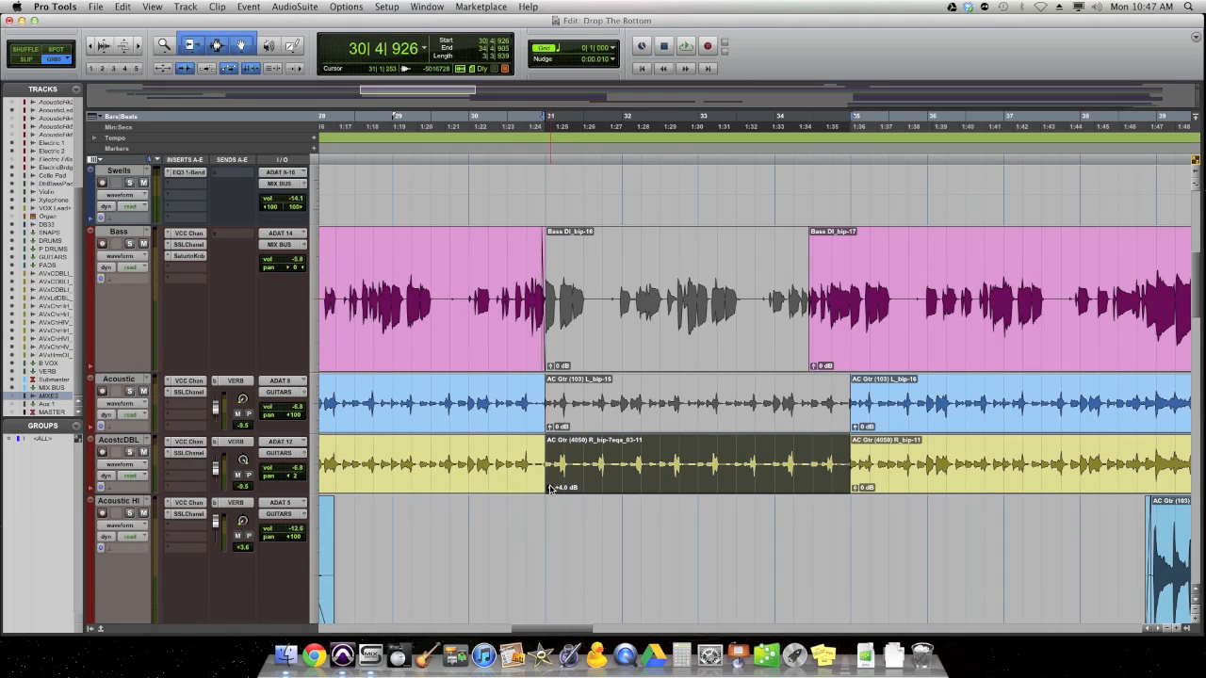
left_click(599, 454)
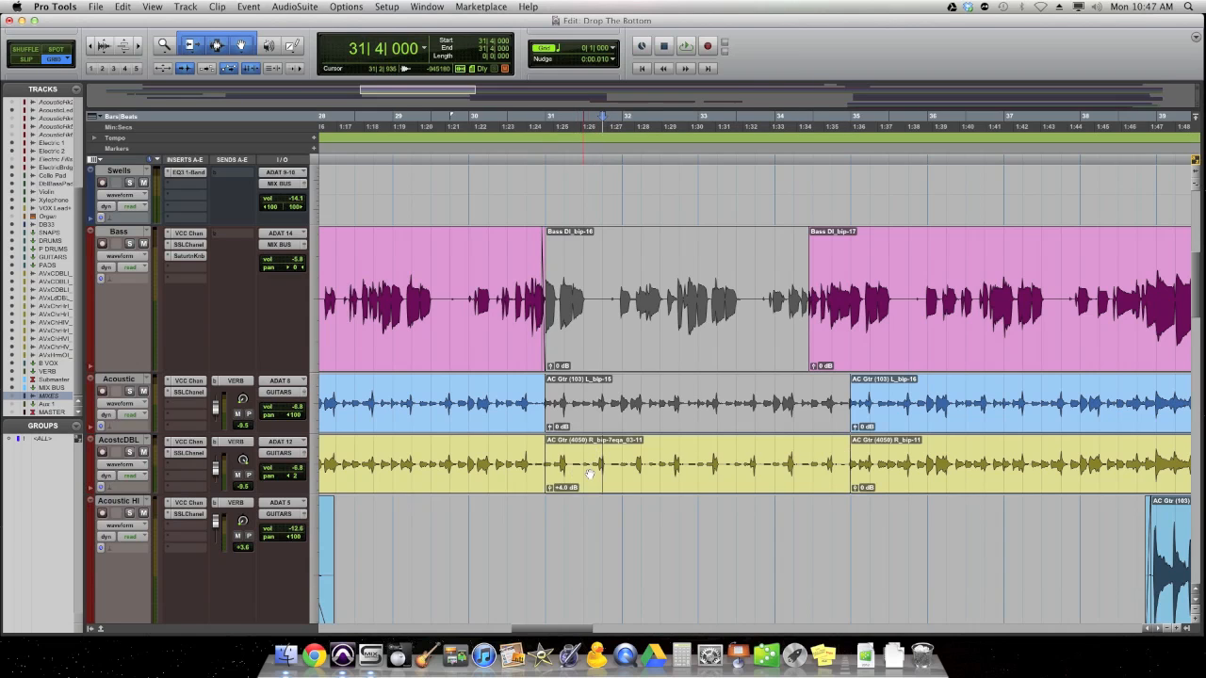
Solo the AcostcDBL track and play from 30|1|000 to check the transition into the processed clip.
left_click(521, 459)
left_click(130, 452)
key("space")
key("space")
left_click(476, 458)
key("space")
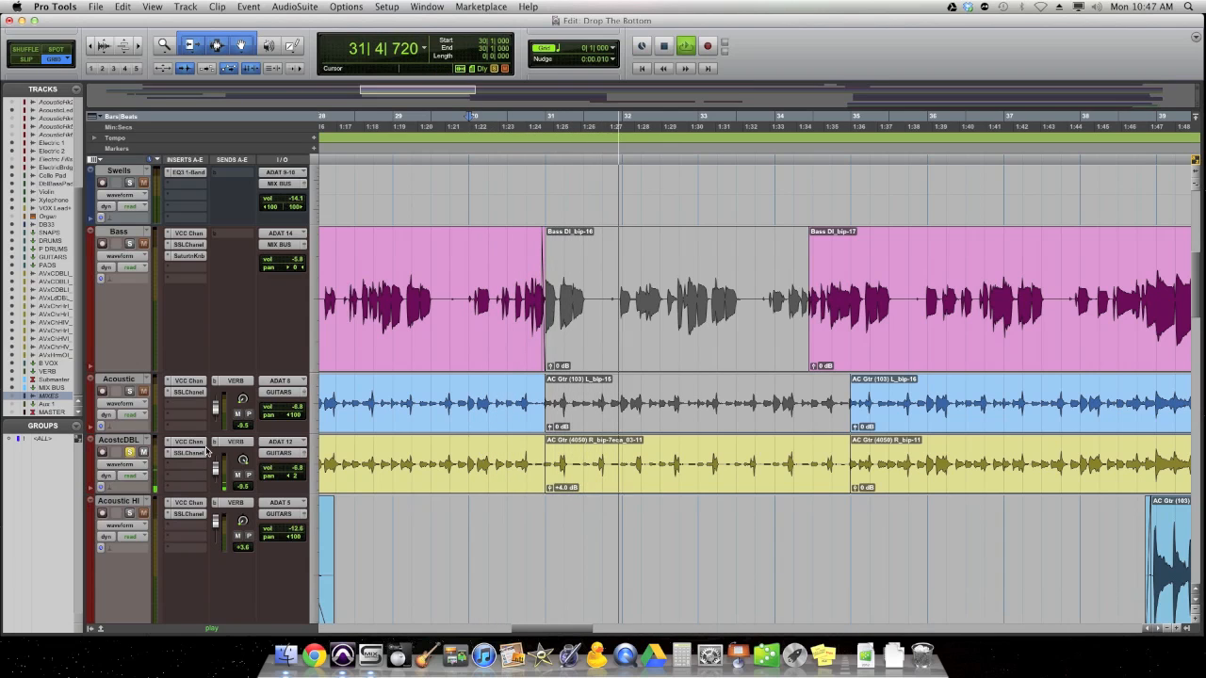
key("space")
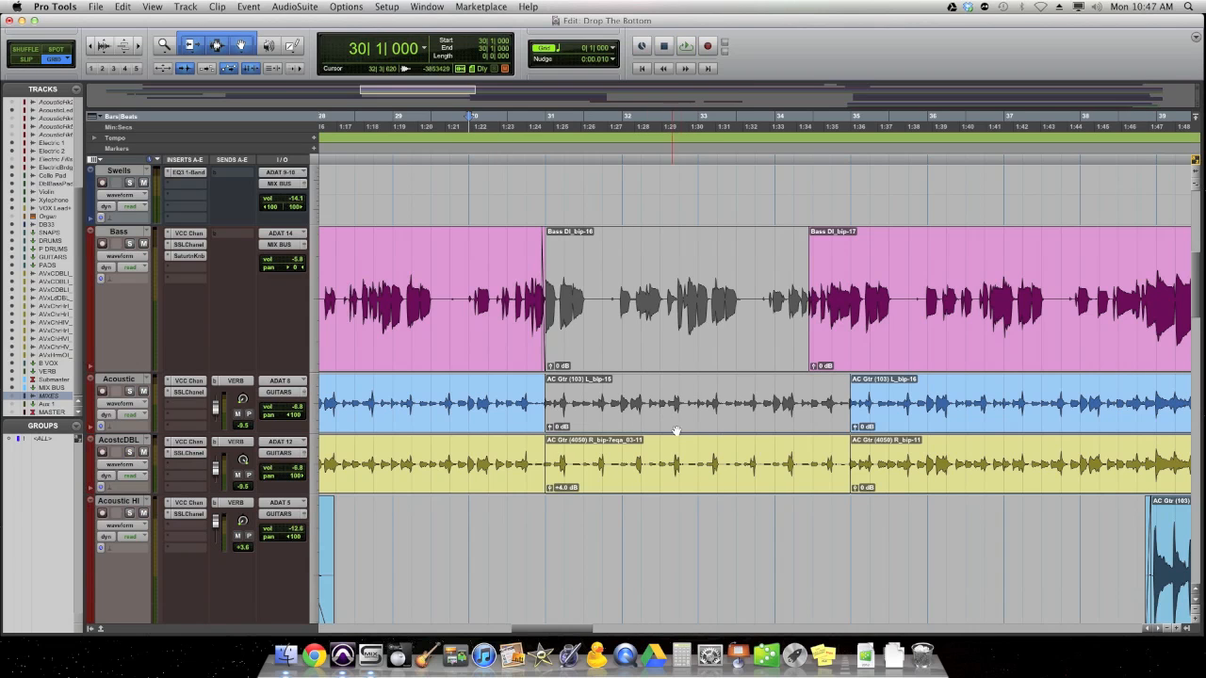
Solo the Congas track and play it from 29|2|000 to hear the part leading into bar 31, then unsolo it.
scroll(696, 389, "up", 5)
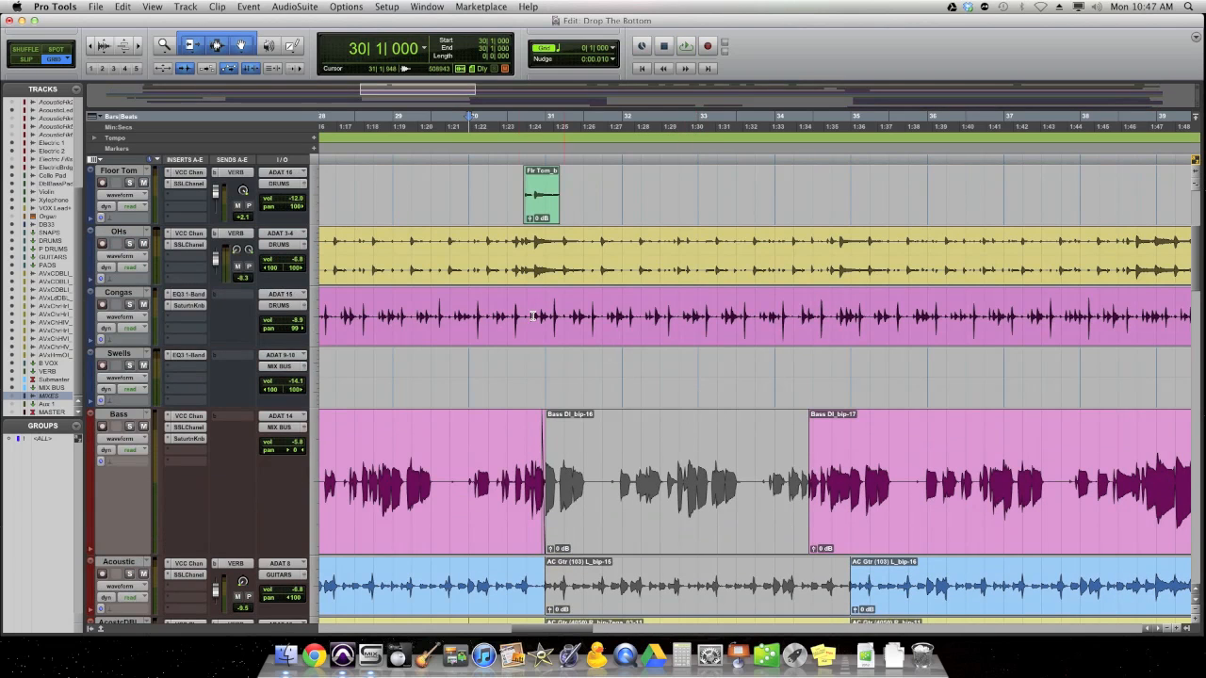
left_click(413, 308)
left_click(129, 305)
key("space")
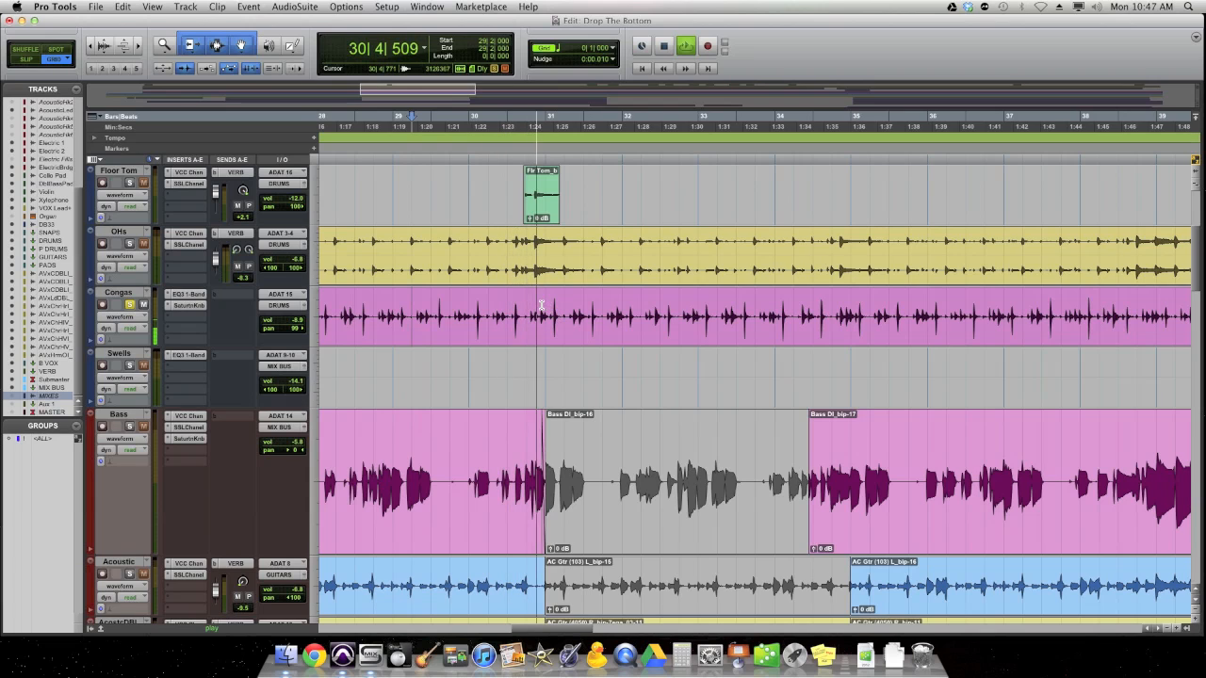
left_click(129, 305)
key("space")
Play the mix from 30|2|000 to find the cut point and split the Congas clip at 30|4|750.
left_click(489, 303)
scroll(667, 420, "up", 1)
key("space")
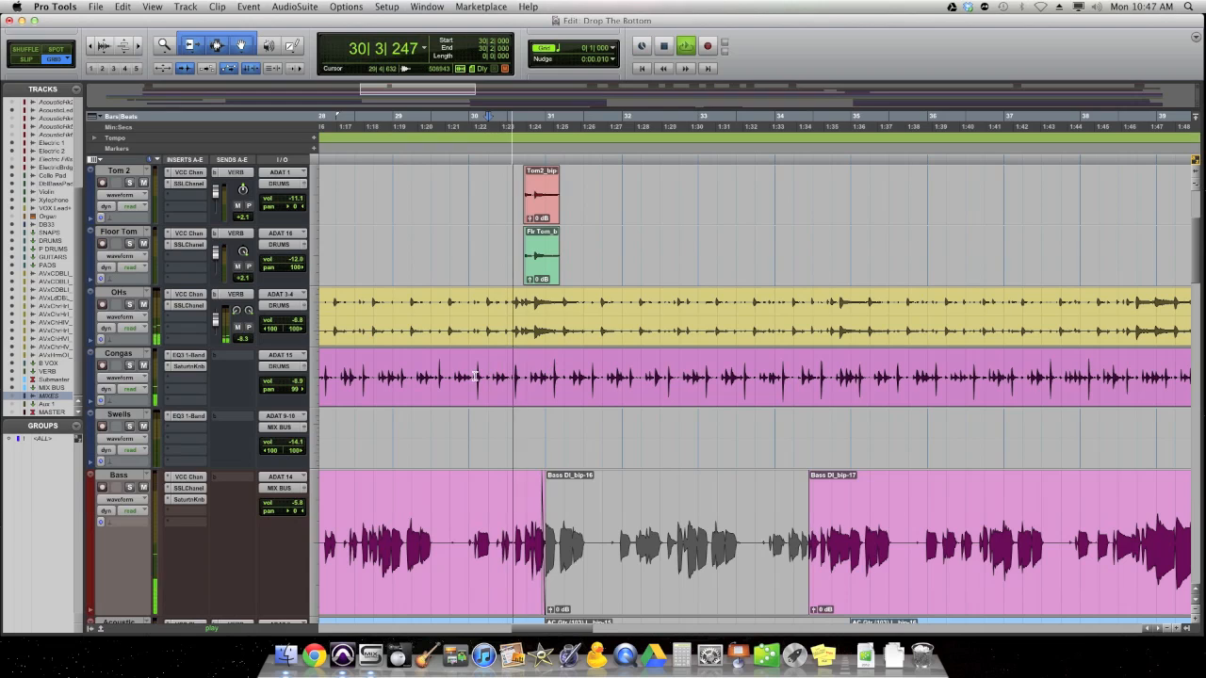
key("space")
left_click(537, 369)
left_click(534, 369)
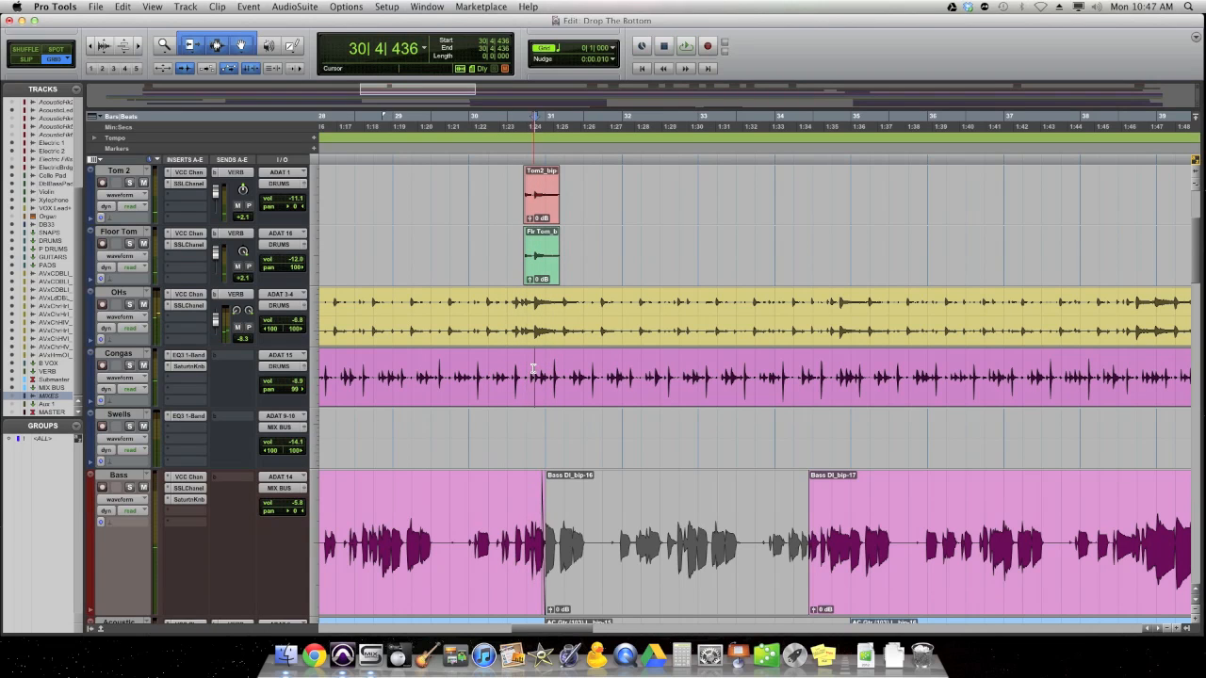
key("super+e")
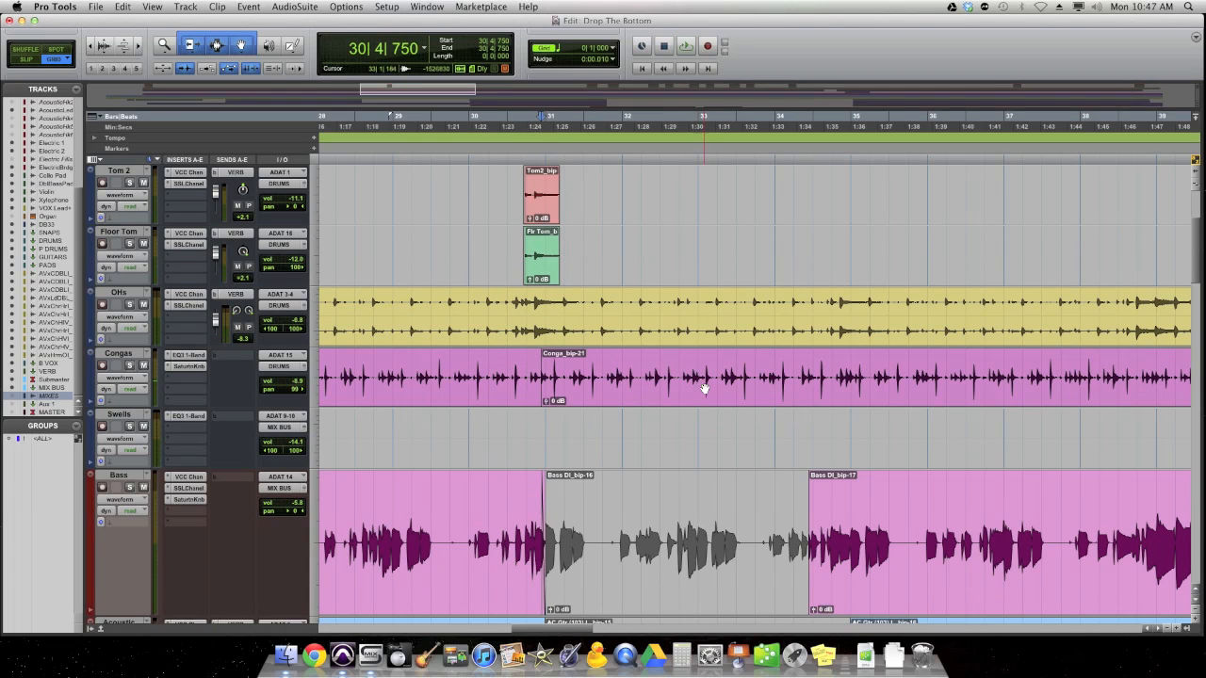
Split the Congas clip again at 34|4|252 and mute the section between the two cuts.
left_click(801, 367)
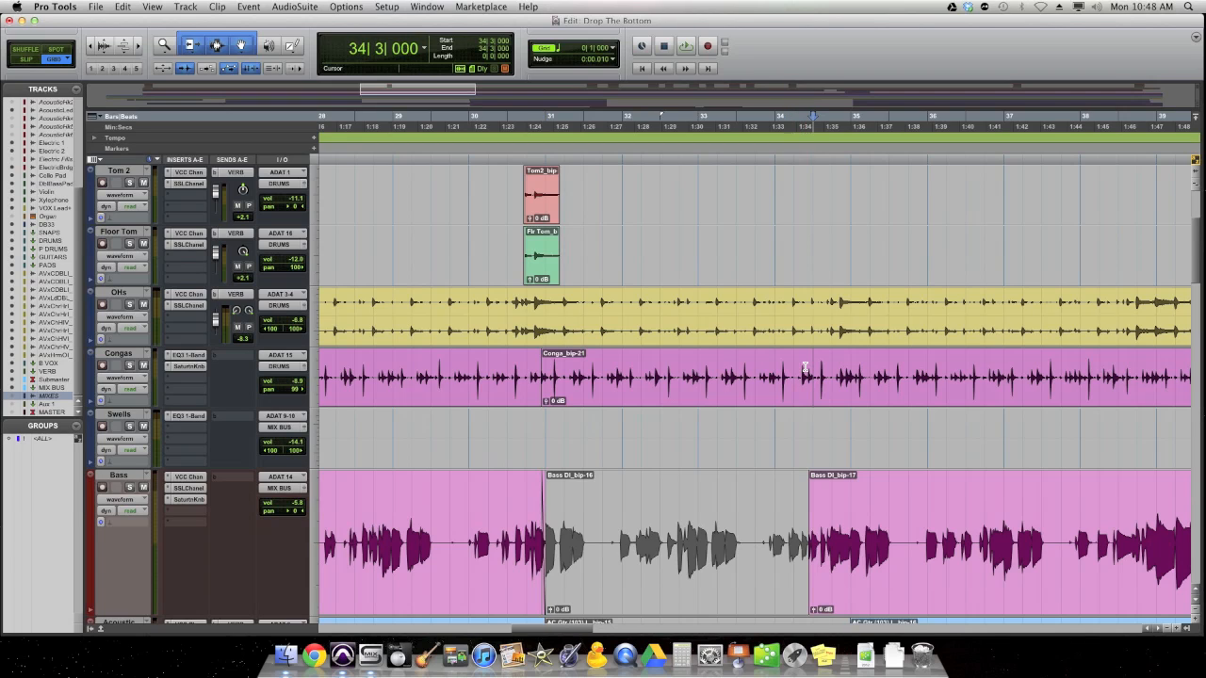
key("space")
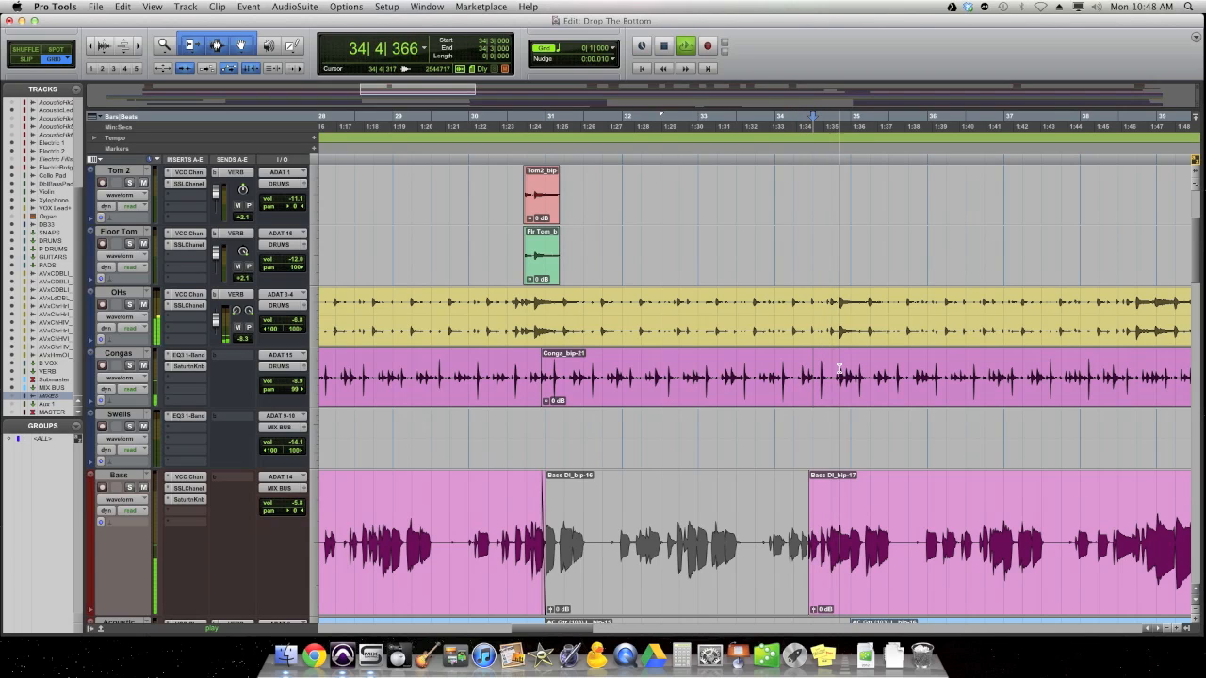
key("space")
left_click(835, 369)
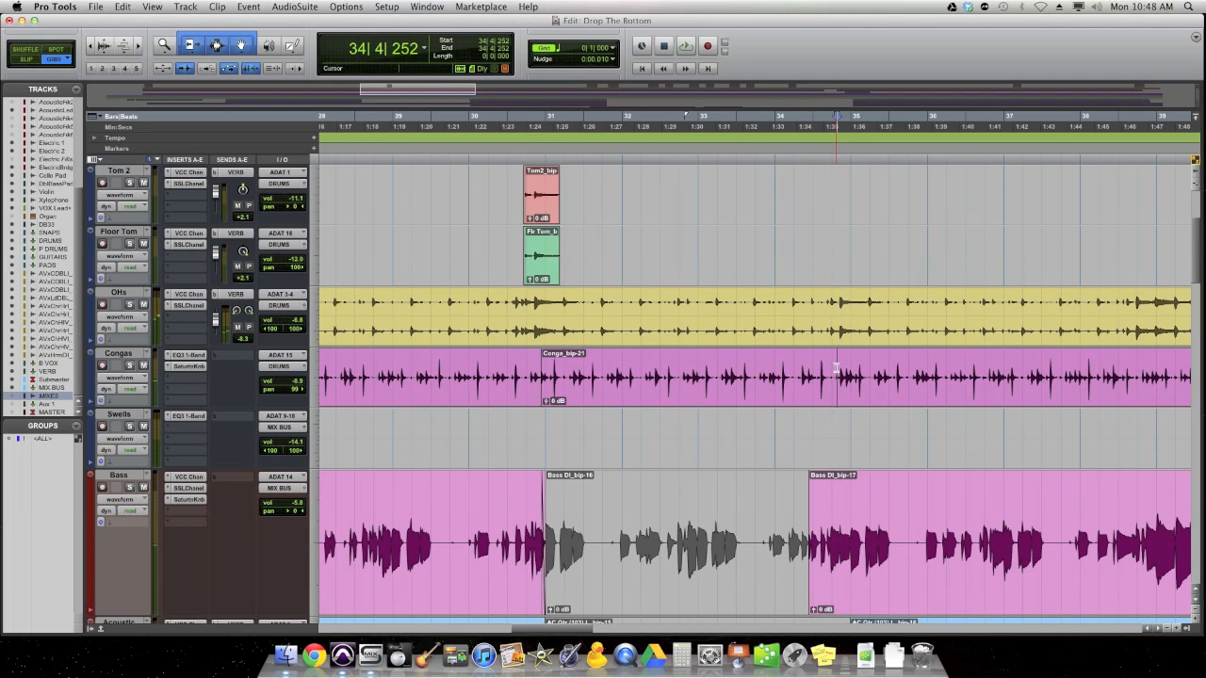
key("super+e")
left_click(791, 396)
key("super+m")
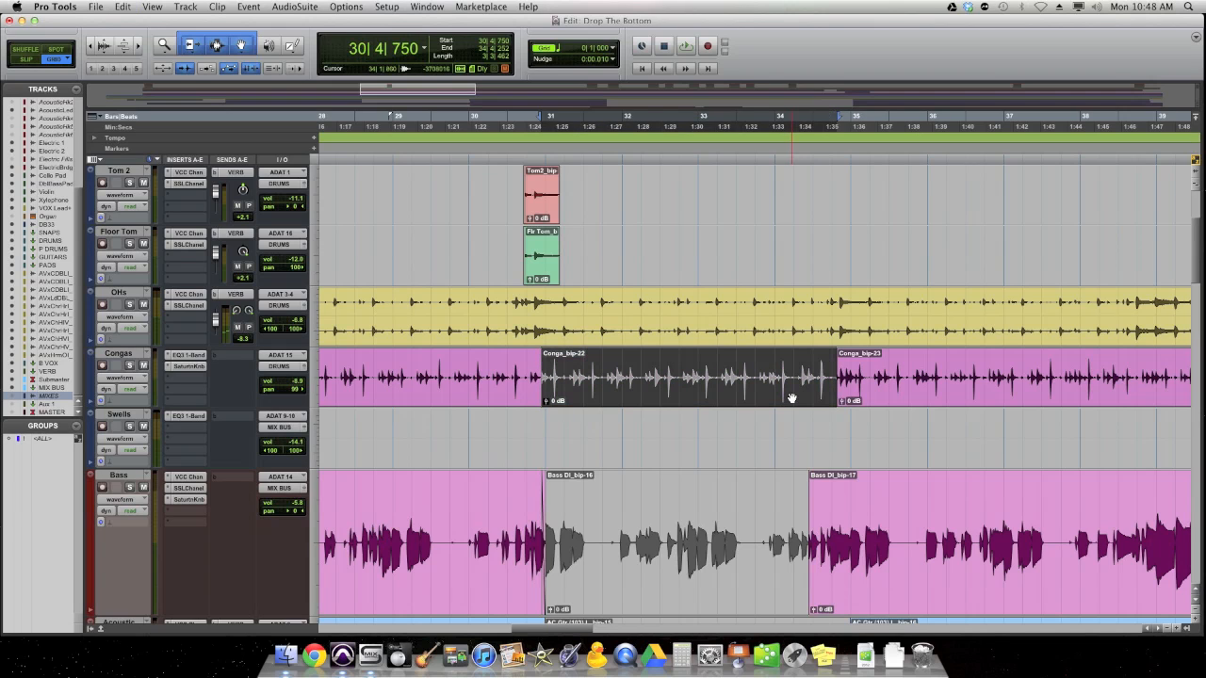
Set the clip gain of the processed AcostcDBL clip to +3.1 dB.
scroll(780, 396, "down", 3)
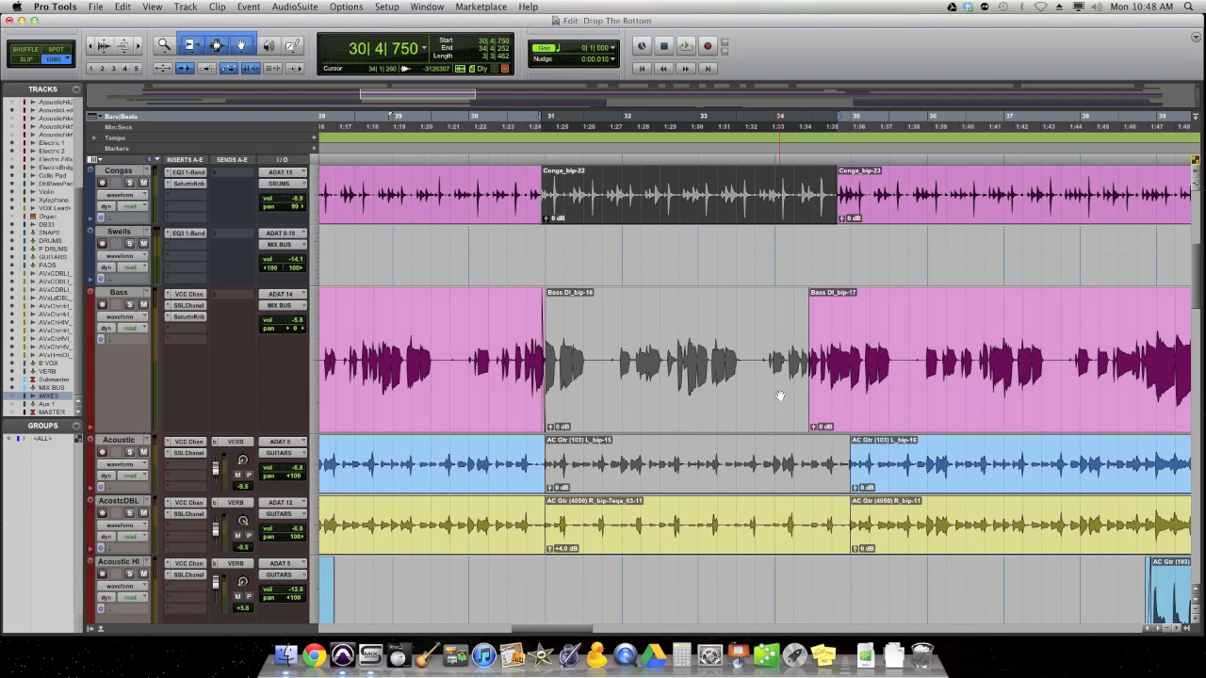
left_click(551, 549)
left_click_drag(551, 552, 553, 552)
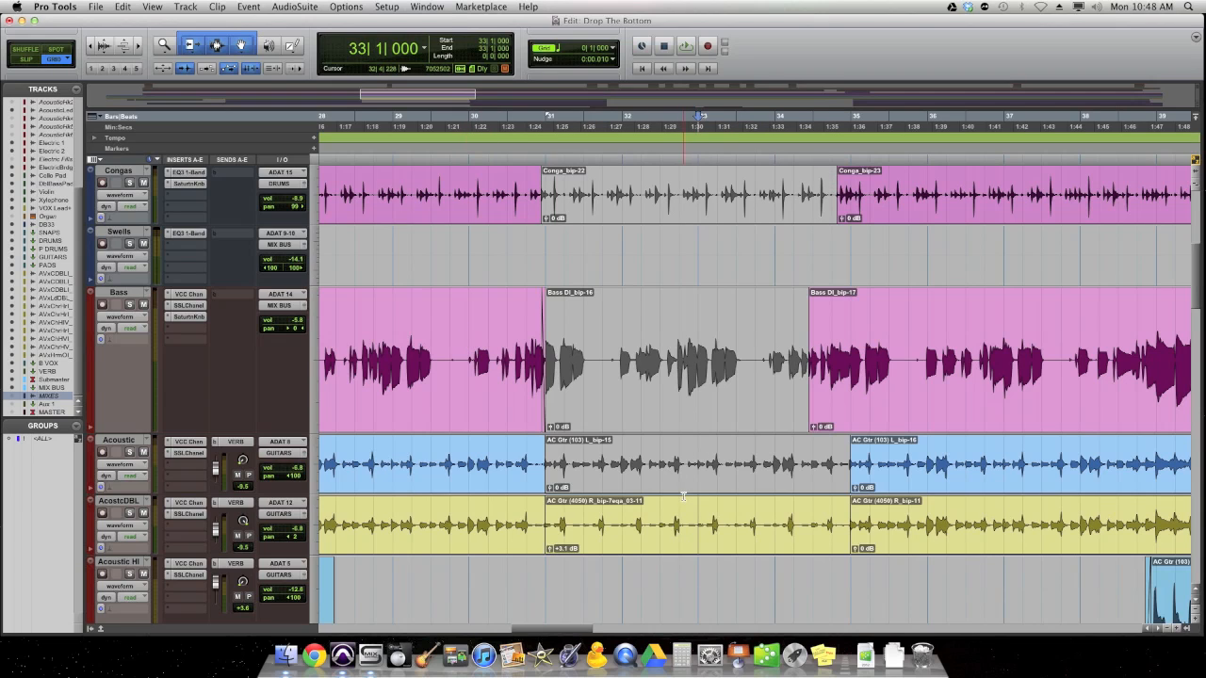
Play the full mix from 29|1|000 through the dropped-out section to check the arrangement.
scroll(683, 496, "up", 2)
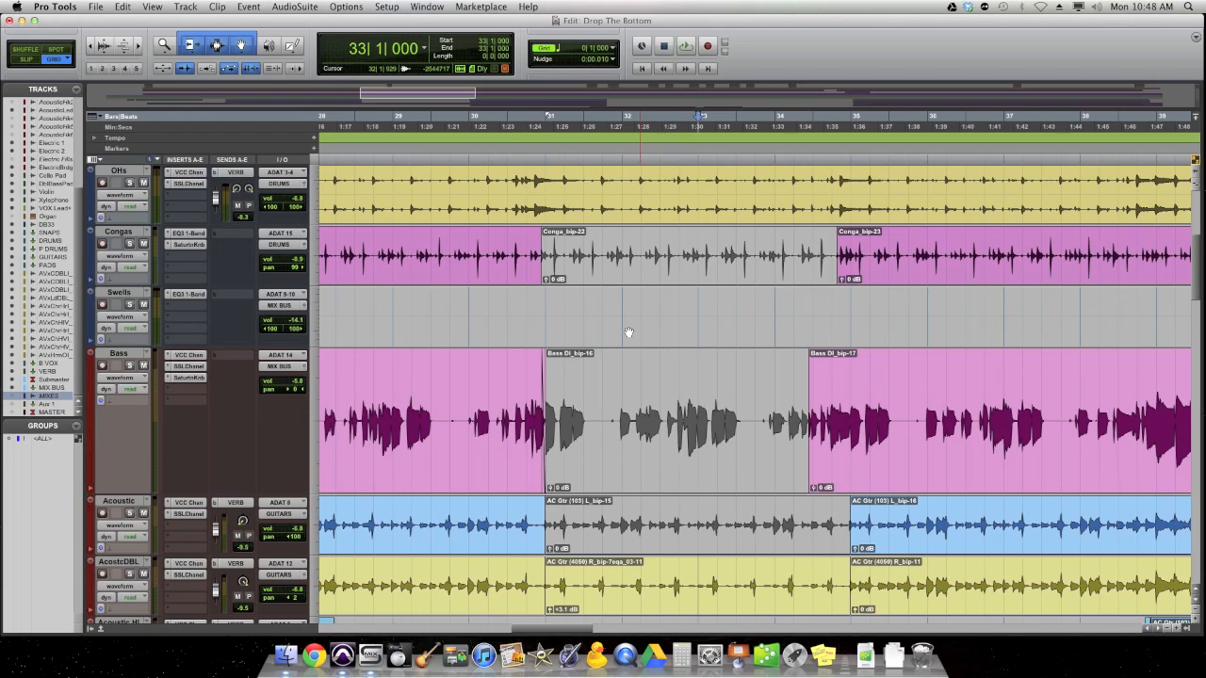
left_click(394, 381)
key("space")
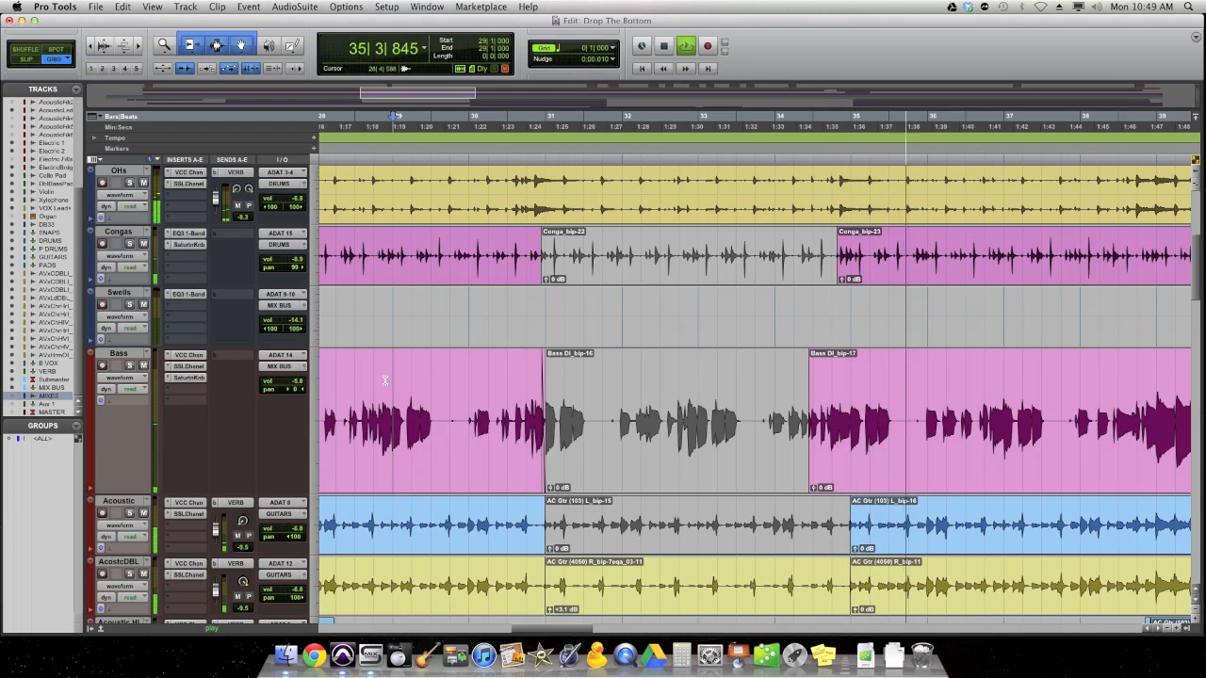
key("space")
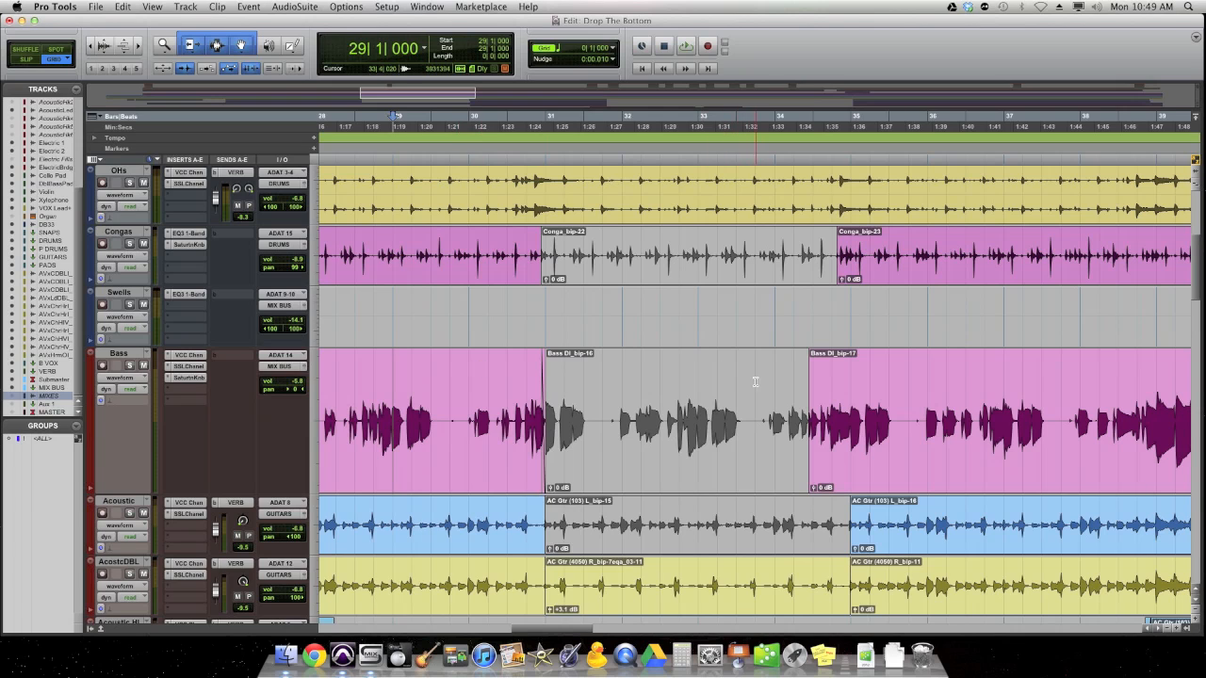
Play the mix from the start of the Bass clip after the muted section at 34|2|755.
scroll(754, 377, "down", 2)
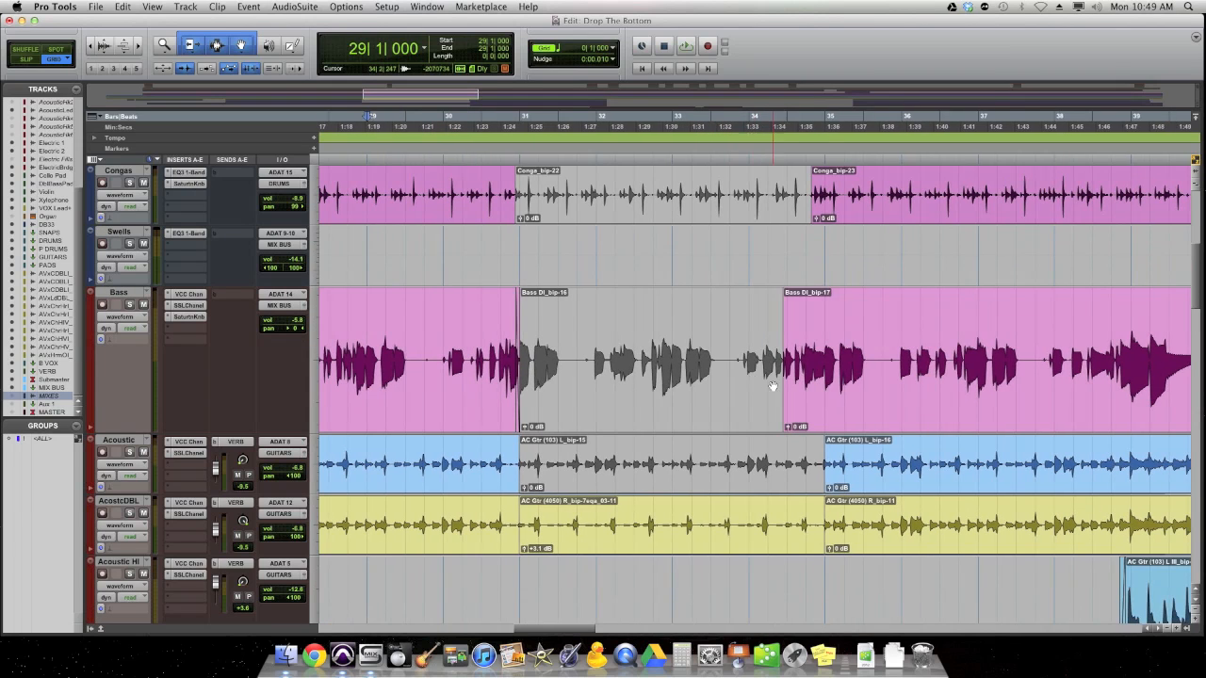
left_click(821, 391)
key("space")
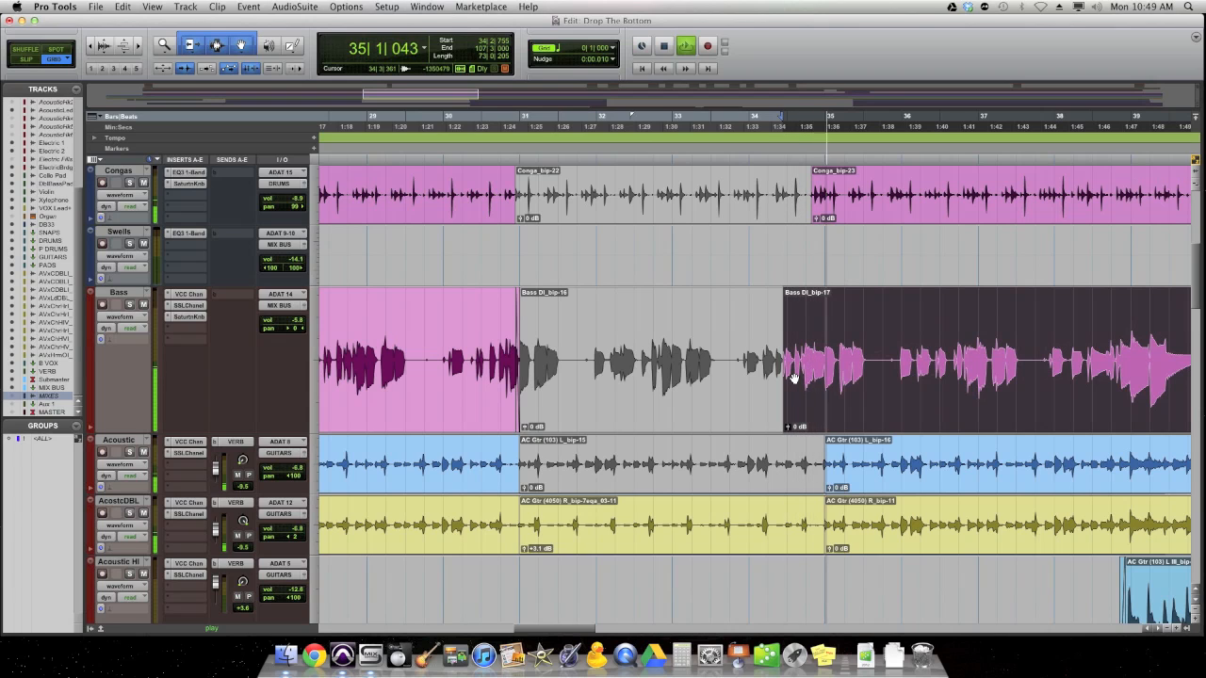
key("space")
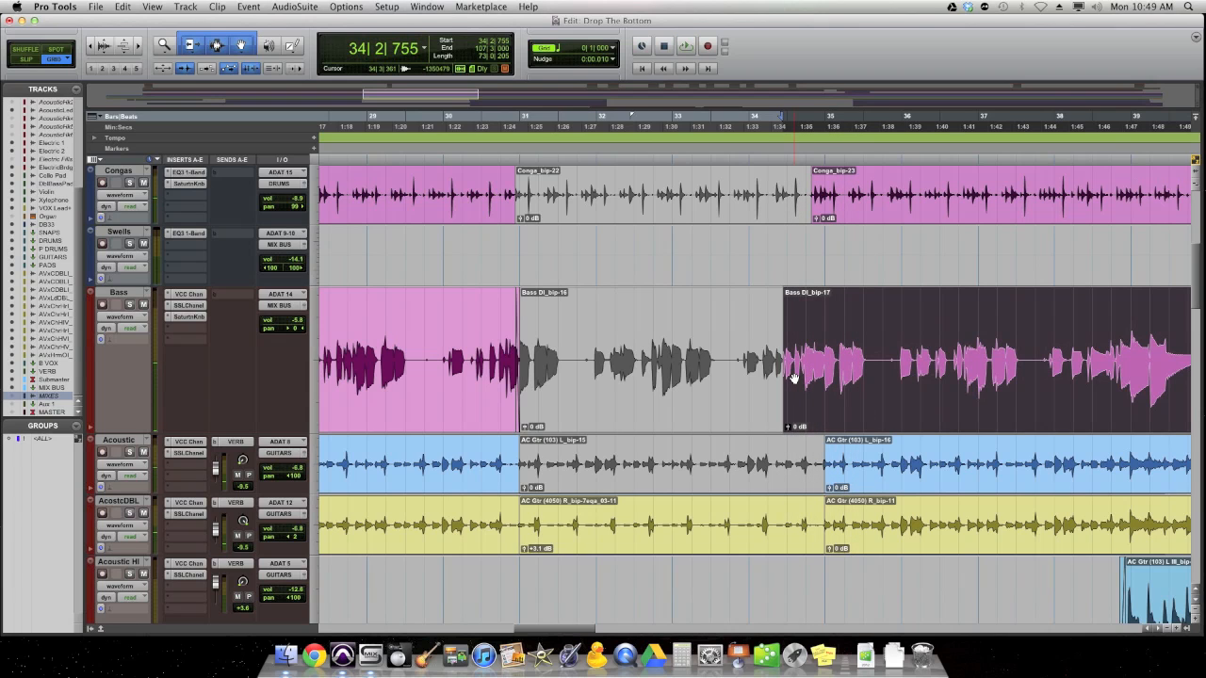
Play the mix from 38|1|000 to find where a short break can be cut before bar 39.
scroll(794, 378, "right", 5)
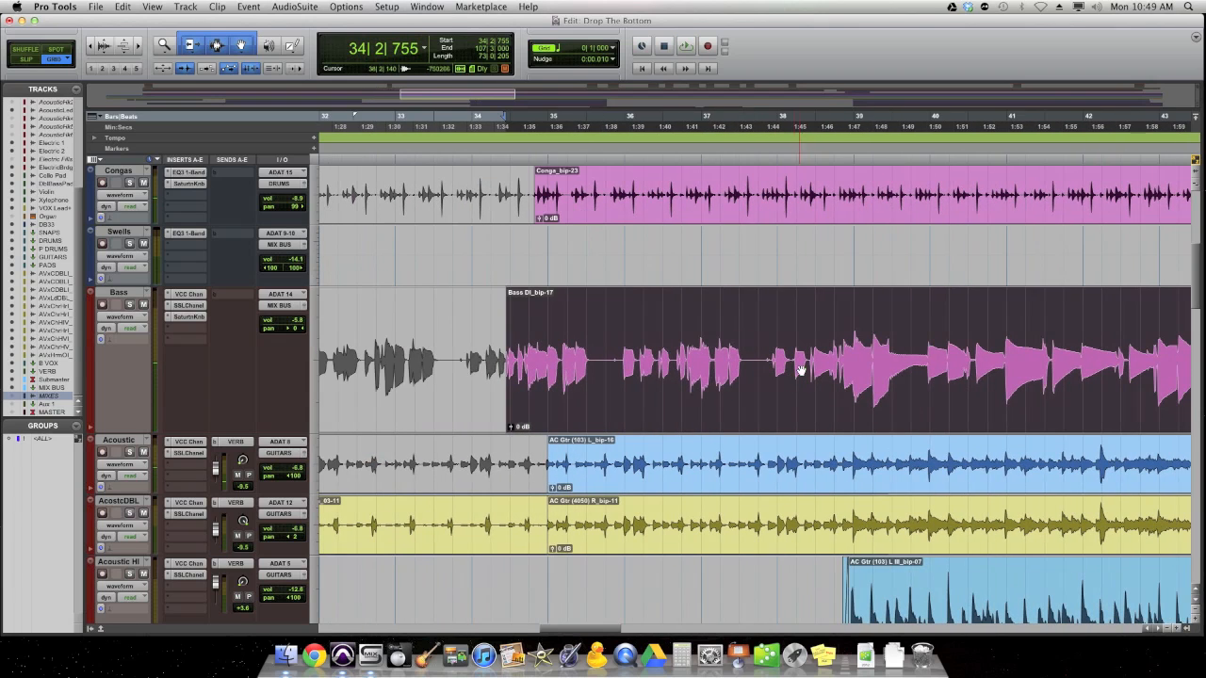
left_click(774, 337)
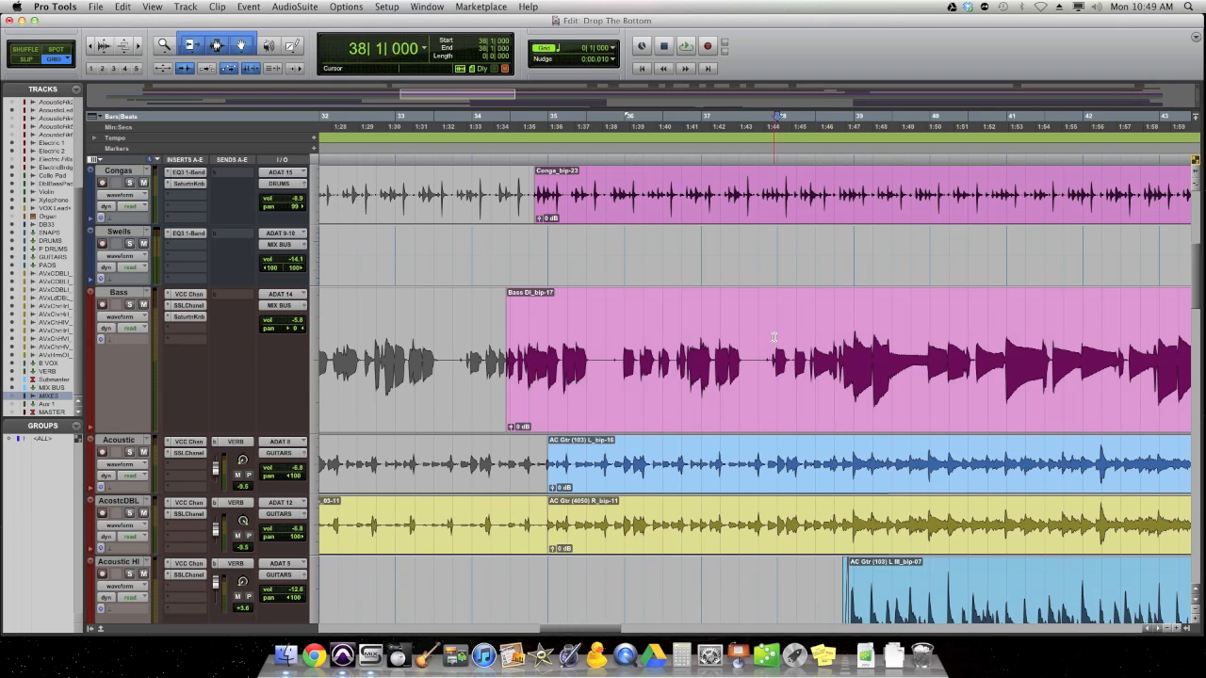
key("space")
scroll(831, 339, "right", 1)
key("t")
scroll(831, 338, "right", 3)
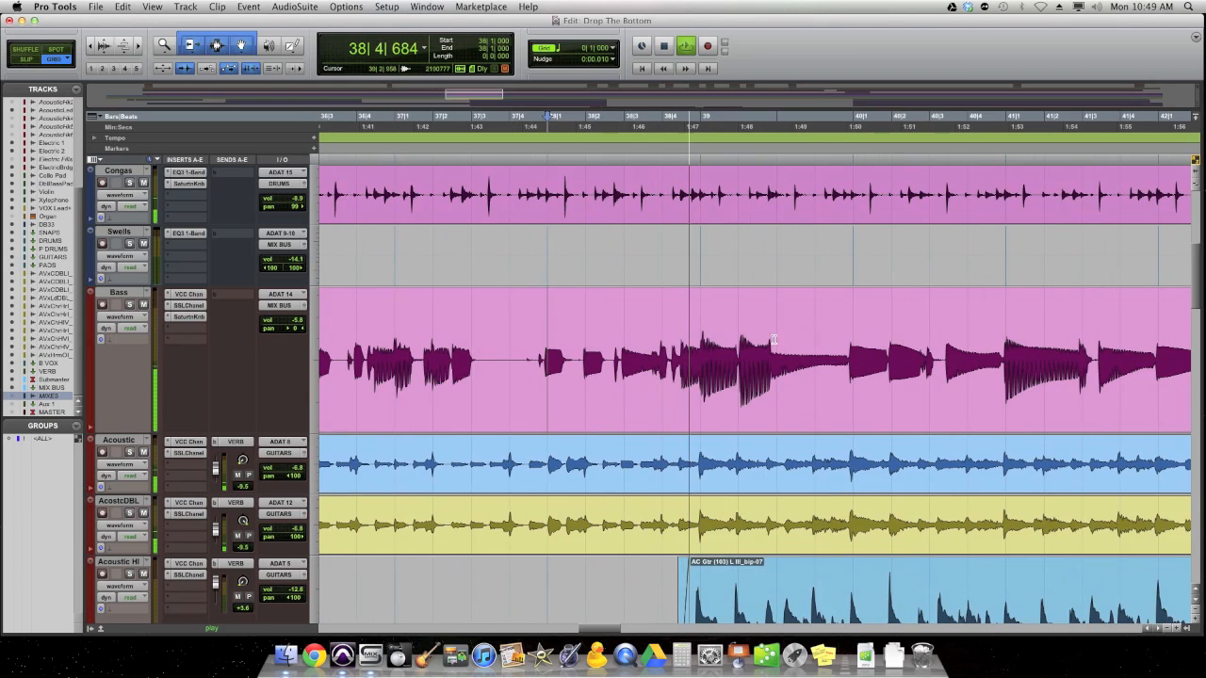
key("space")
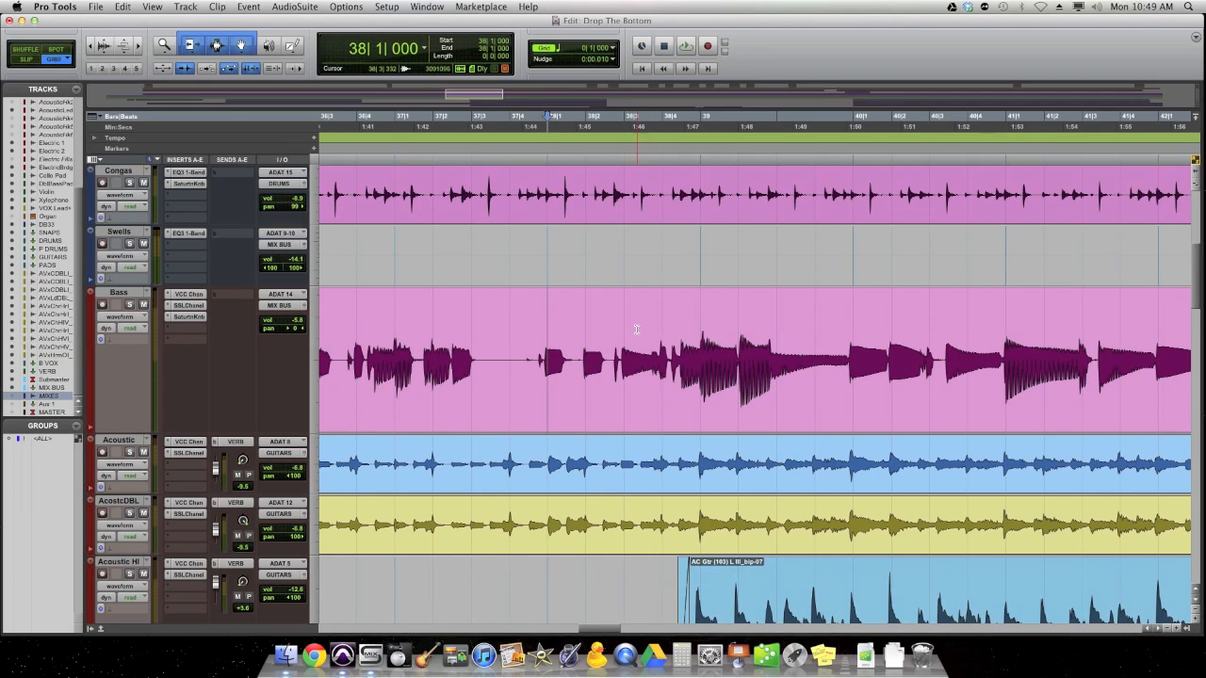
key("space")
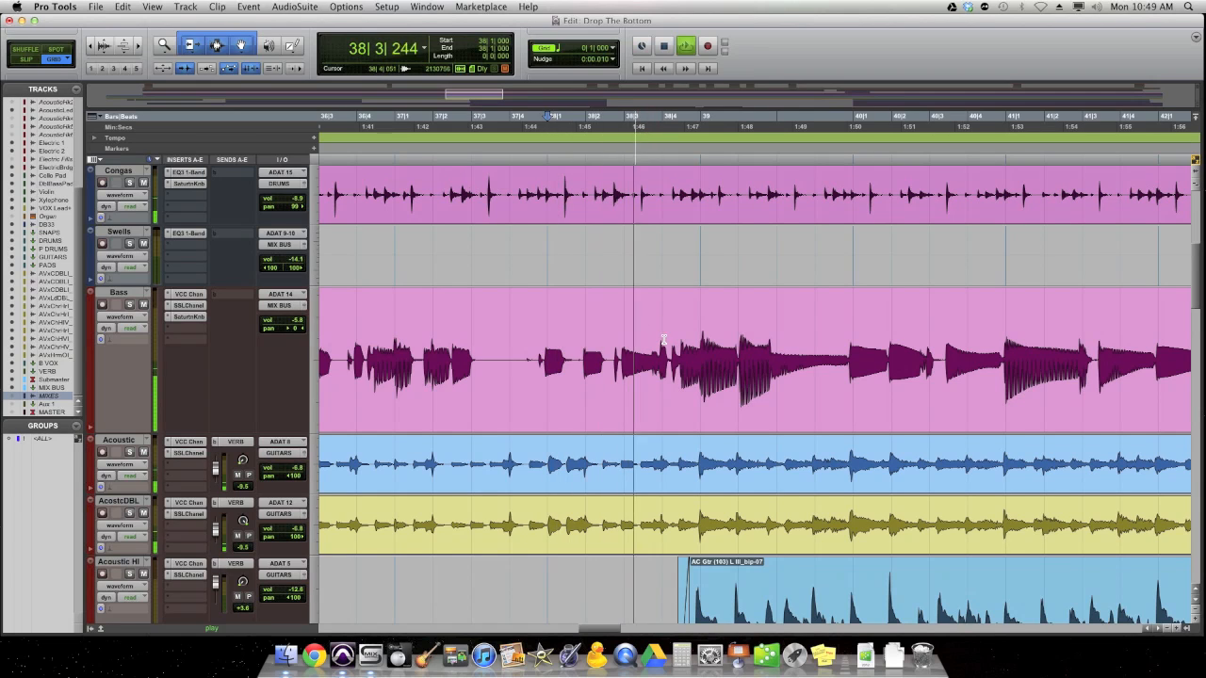
key("space")
Cut out the Bass section from 38|4|253 to 39|1|021 and play back the edit.
left_click(662, 339)
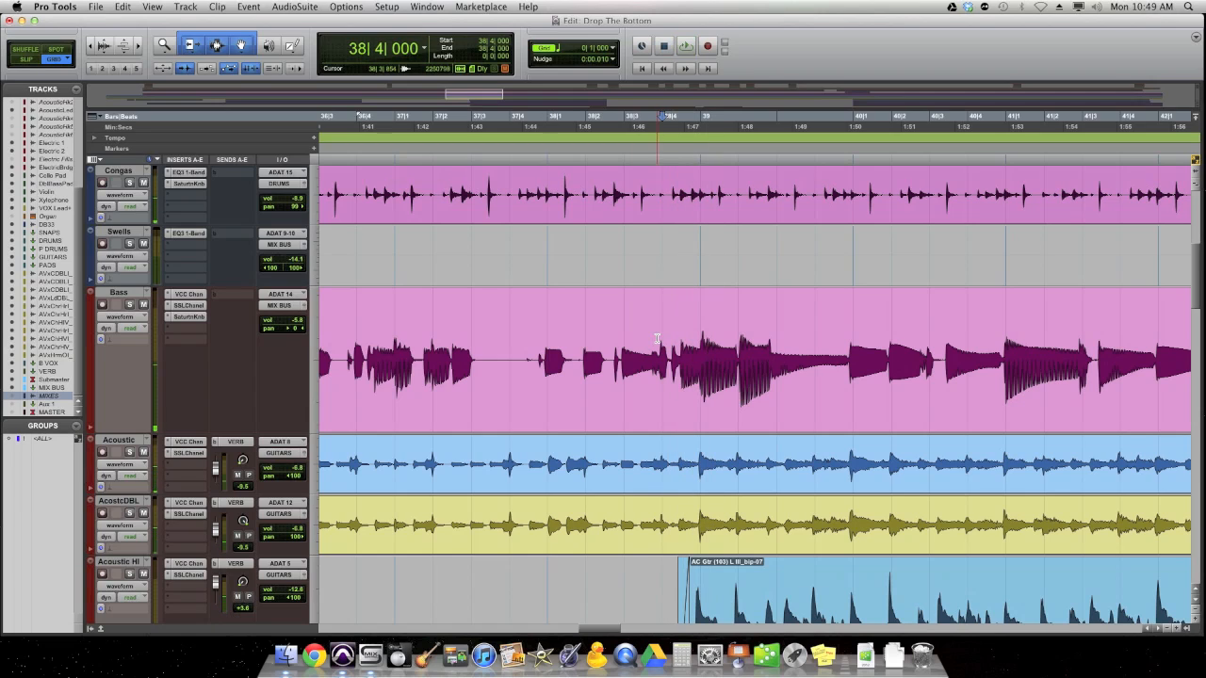
key("Tab")
key("shift+Tab")
key("shift+Tab")
key("super+e")
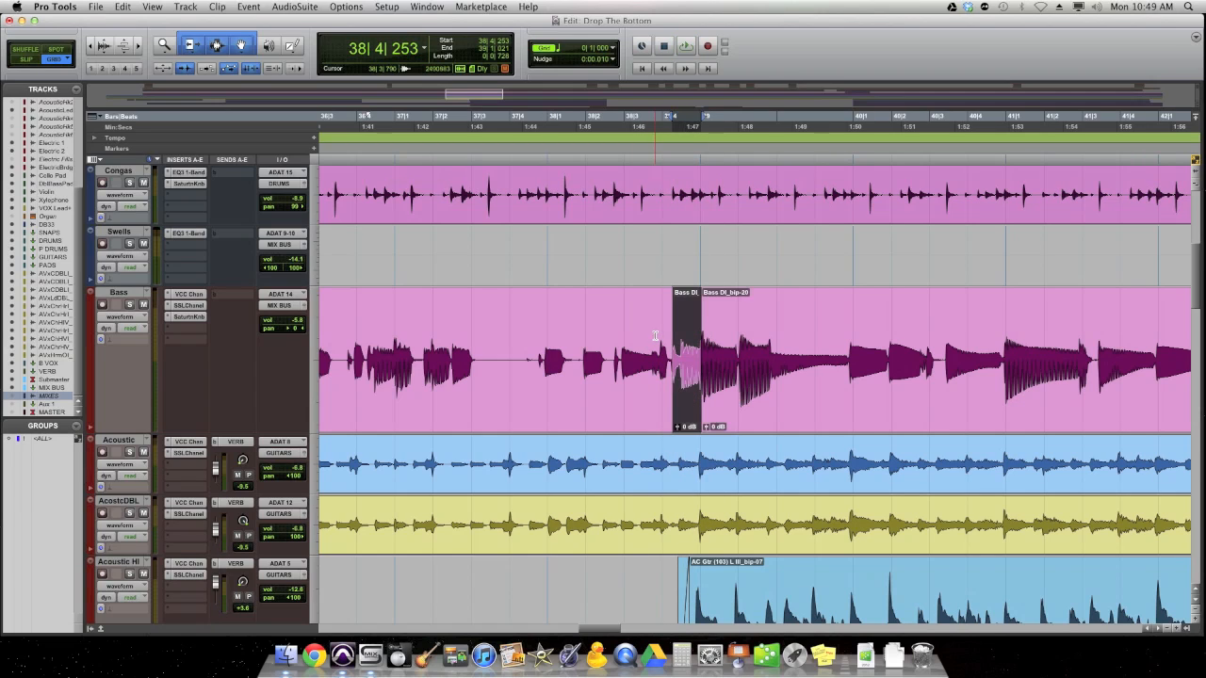
key("Delete")
left_click(631, 329)
key("space")
key("space")
Delete the Acoustic audio from 38|4|000 up to the transient at the start of bar 39.
left_click(661, 455)
key("shift+Tab")
key("shift+Tab")
key("shift+Tab")
key("Delete")
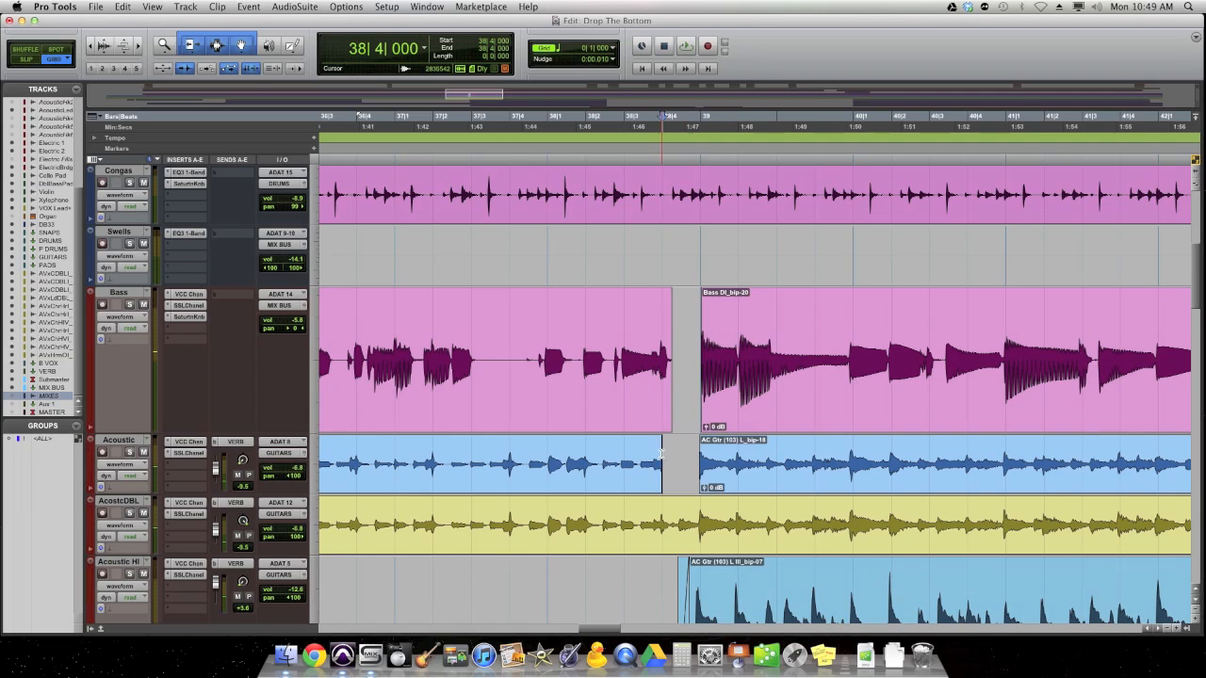
key("Tab")
Delete the AcostcDBL audio from 38|3|942 to 38|4|936, between the transients on either side of beat four.
left_click(649, 509)
key("Tab")
left_click(648, 509)
left_click(635, 510)
key("Tab")
key("Tab")
key("shift+Tab")
key("shift+Tab")
key("shift+Tab")
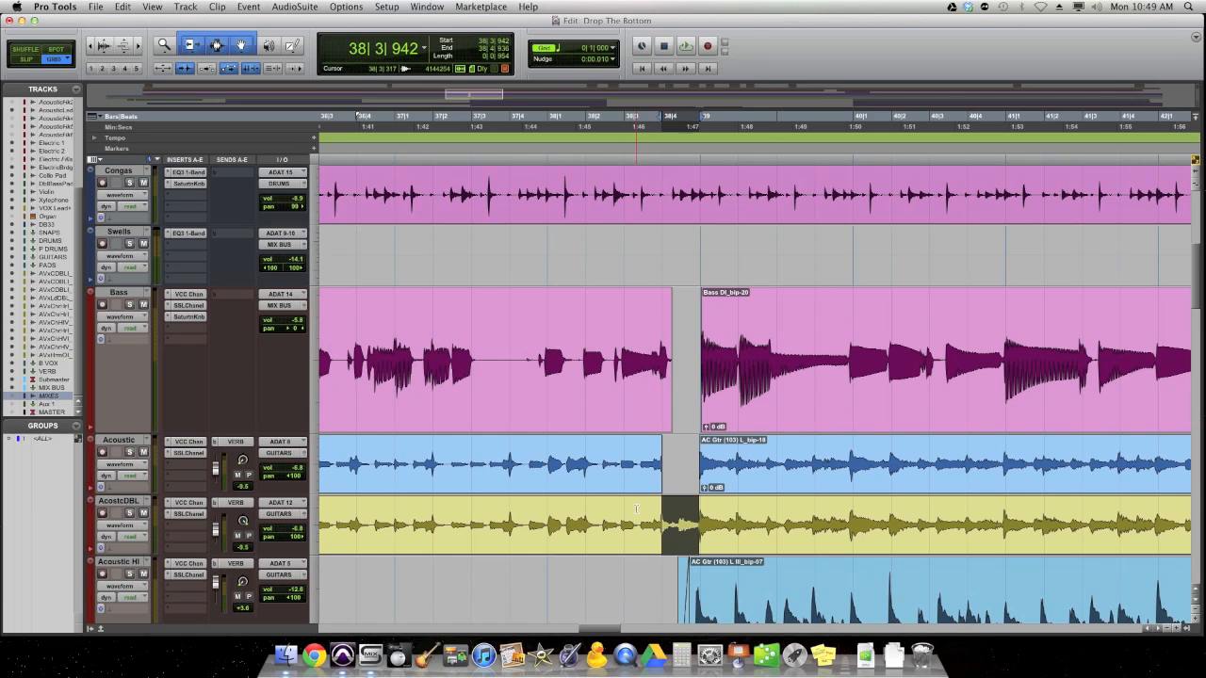
key("Delete")
Delete the Congas audio from 38|4|000 to bar 39 and play the break from 38|1|000.
left_click(650, 188)
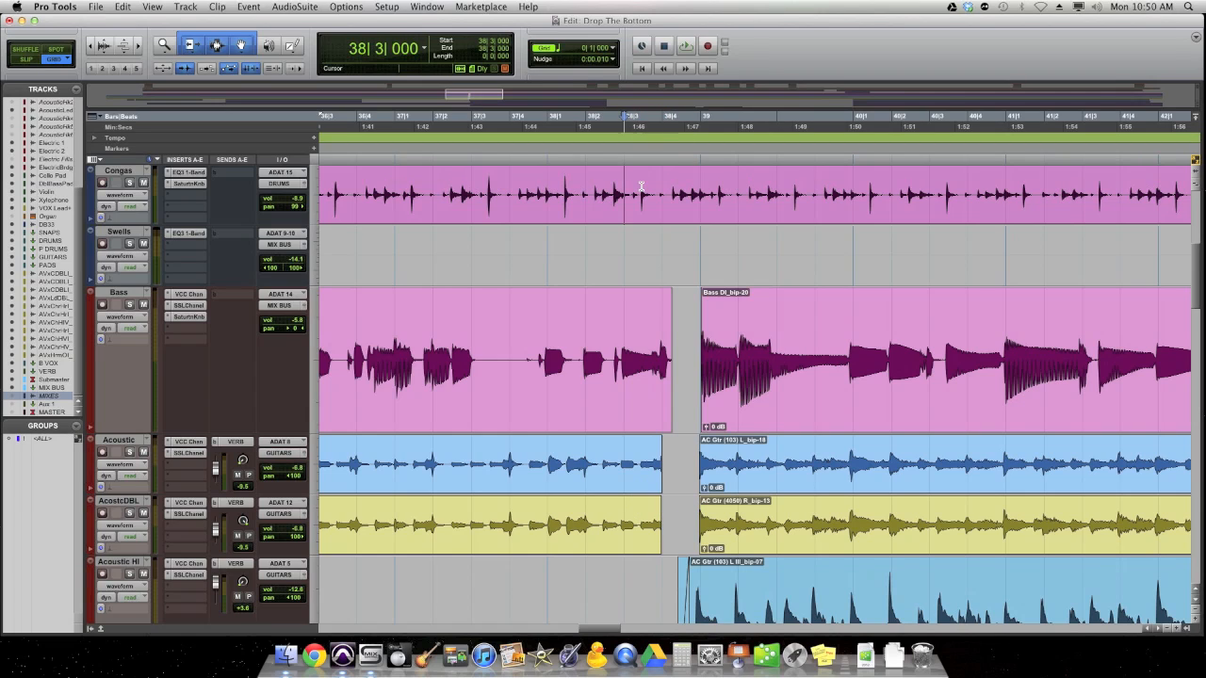
left_click_drag(652, 188, 691, 189)
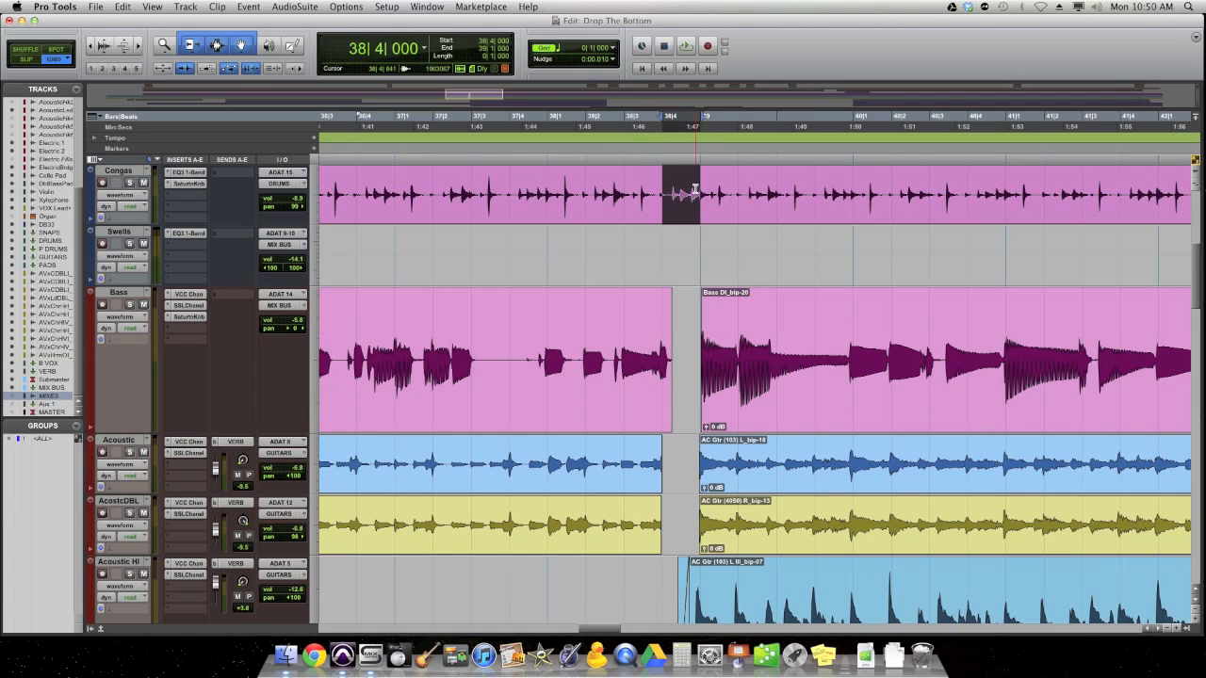
key("Delete")
left_click(543, 322)
key("space")
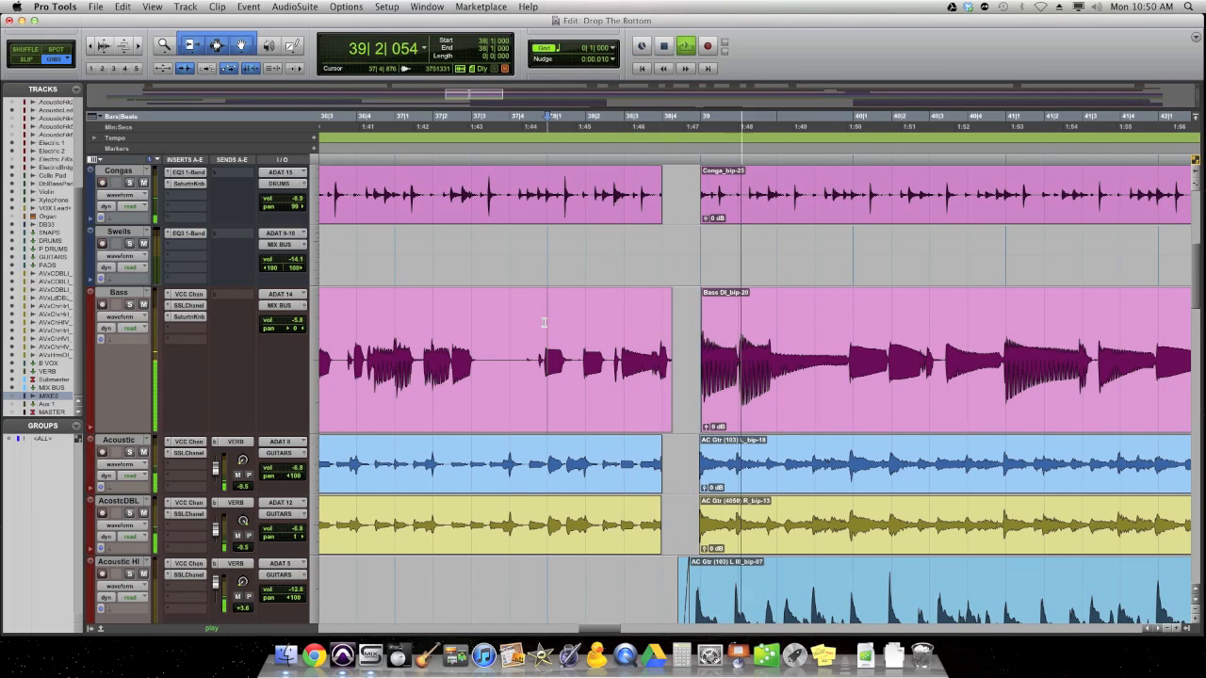
Play the full mix from 27|1|000 through the dropped-out section and the new break before bar 39.
key("r")
key("r")
key("r")
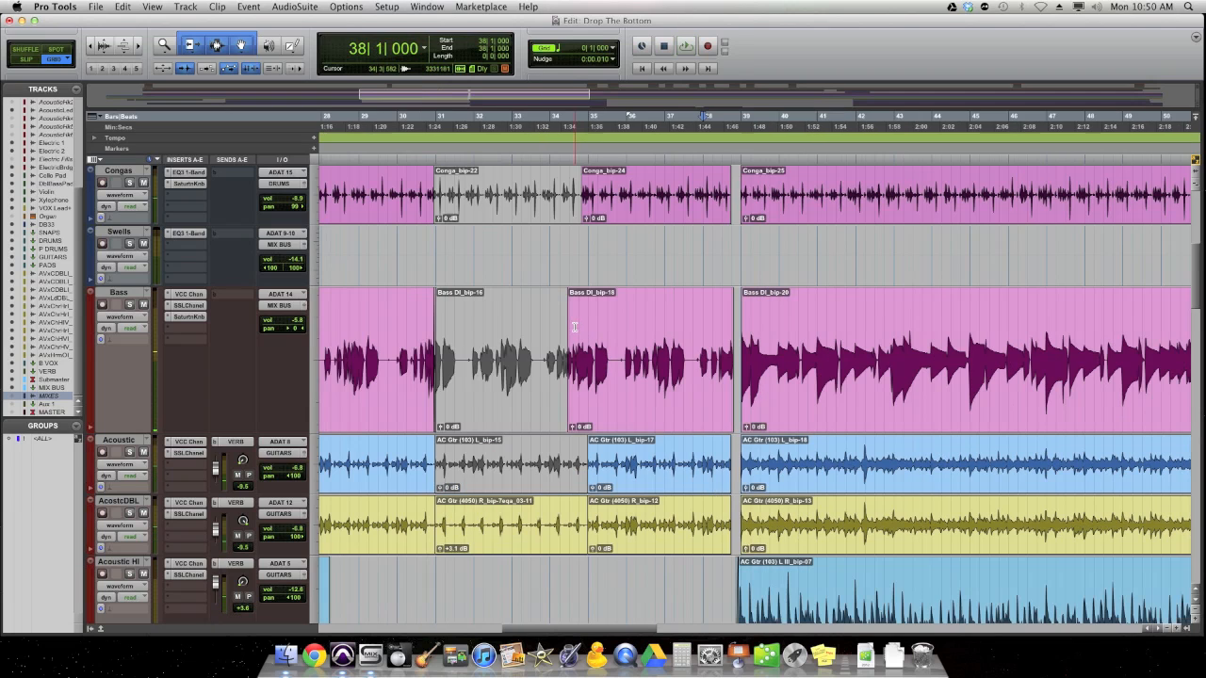
left_click(542, 336)
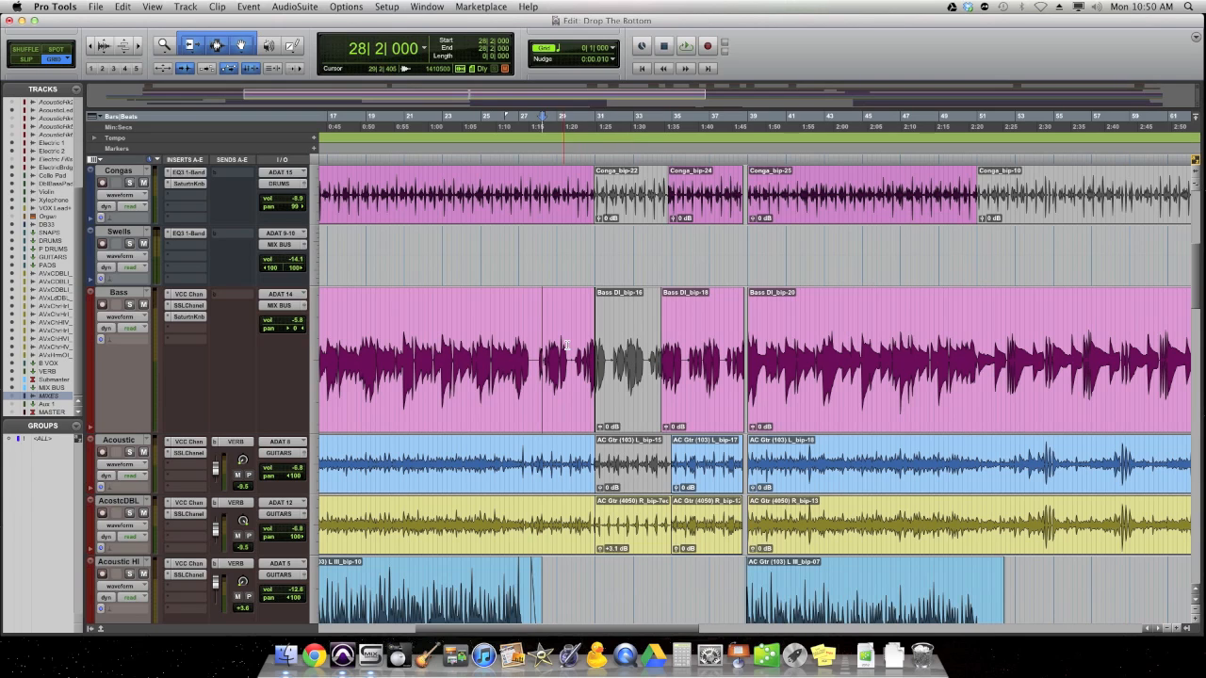
left_click(518, 342)
key("space")
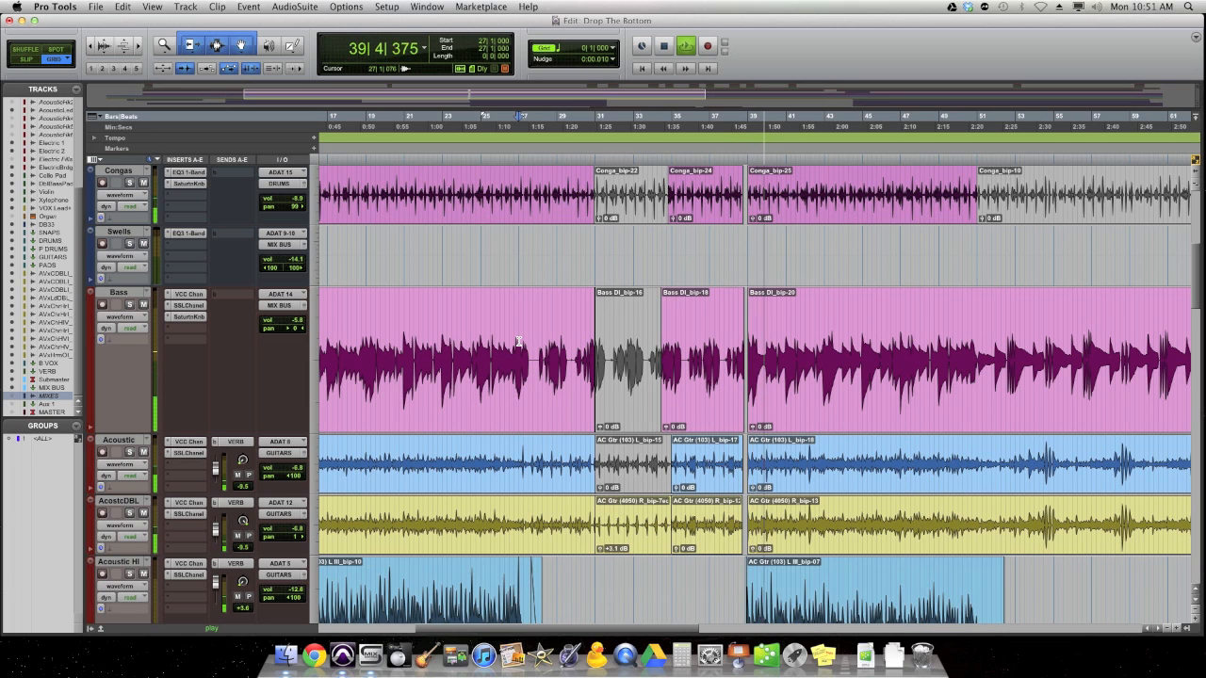
key("space")
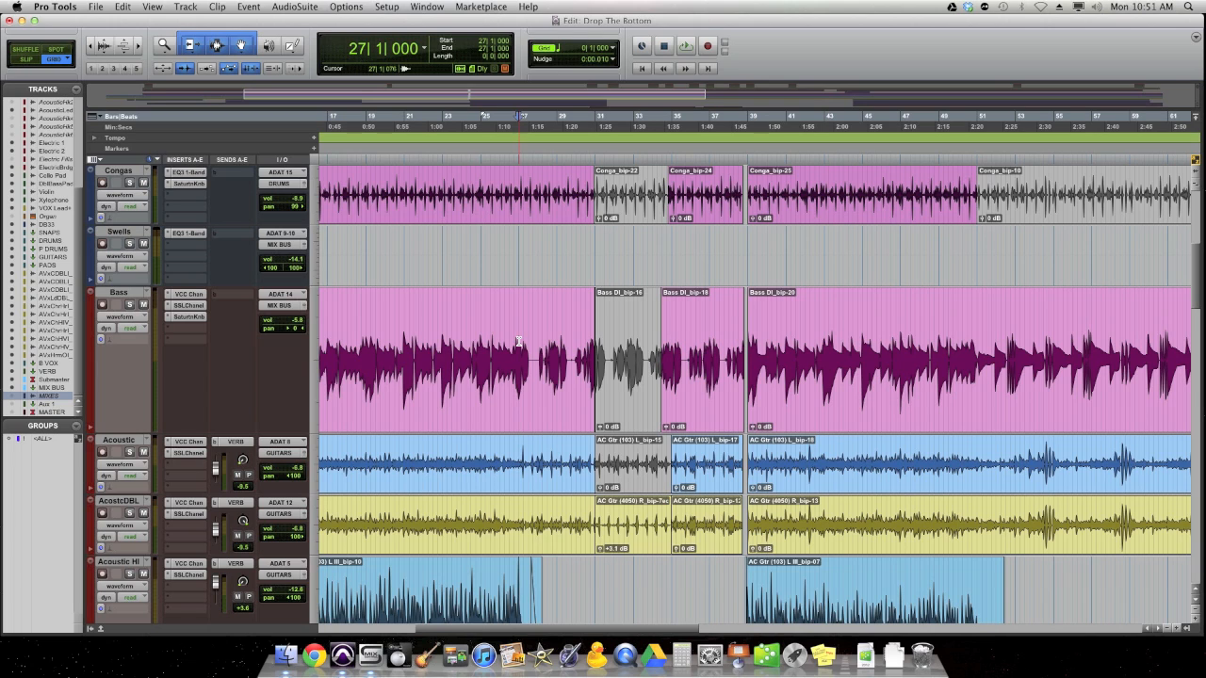